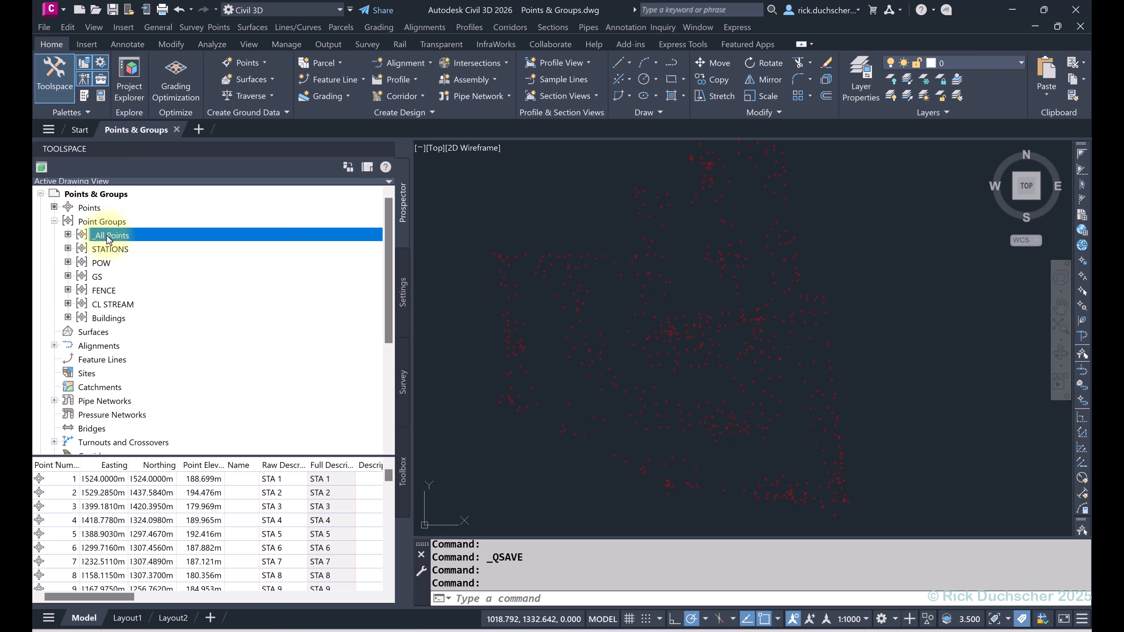
Step: Inspect the STATIONS point group's STA* raw description rule, closing without changes
left_click(106, 250)
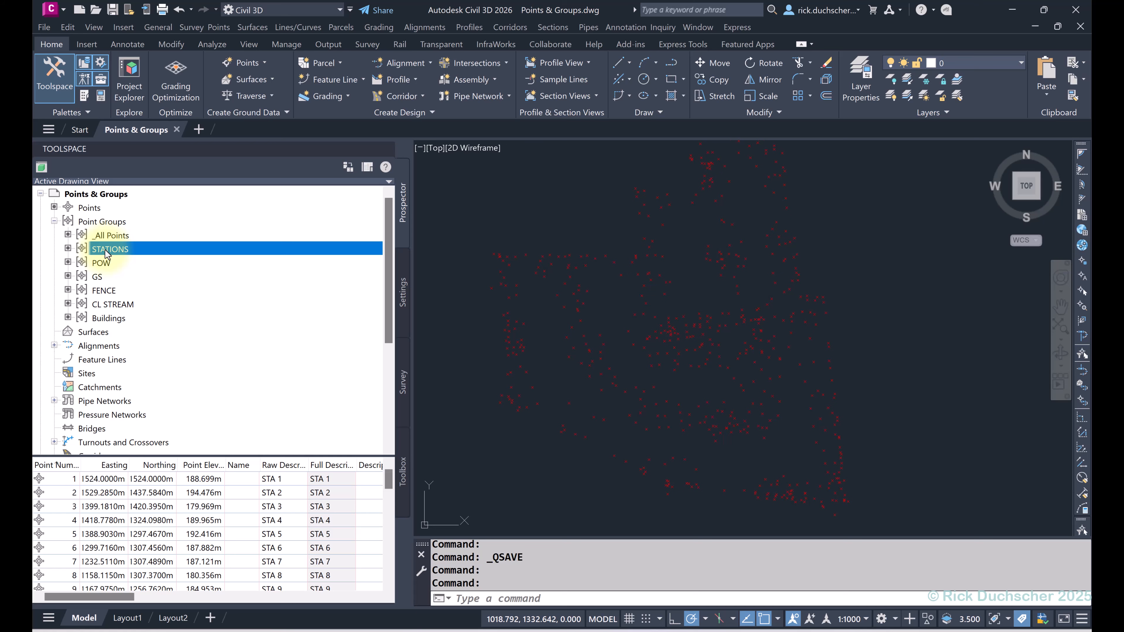
right_click(106, 251)
left_click(135, 248)
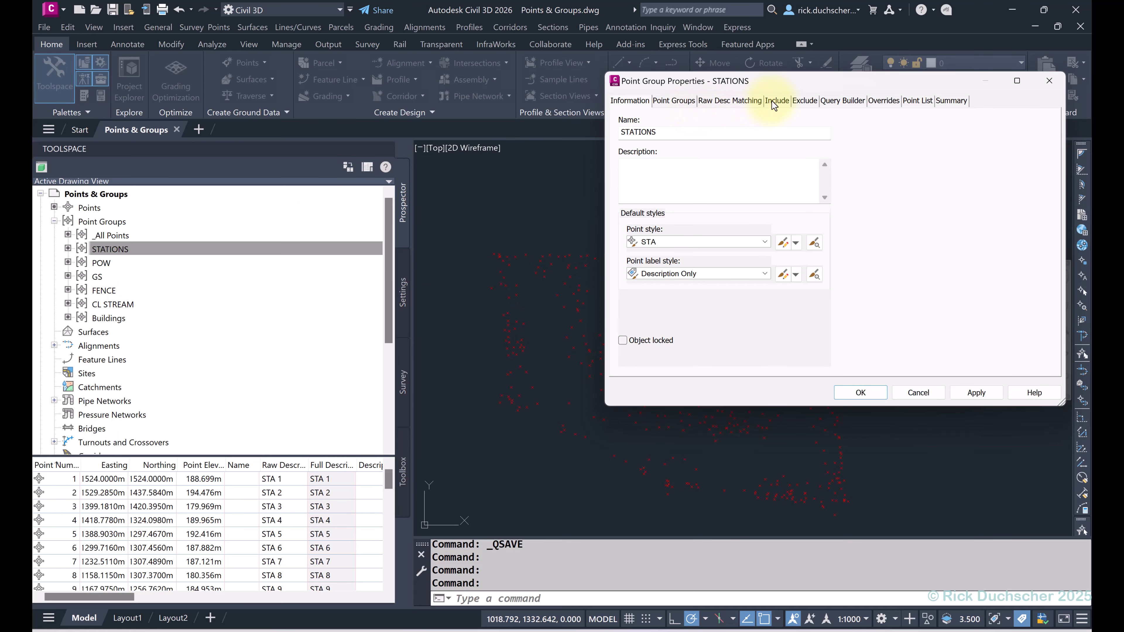
left_click(775, 100)
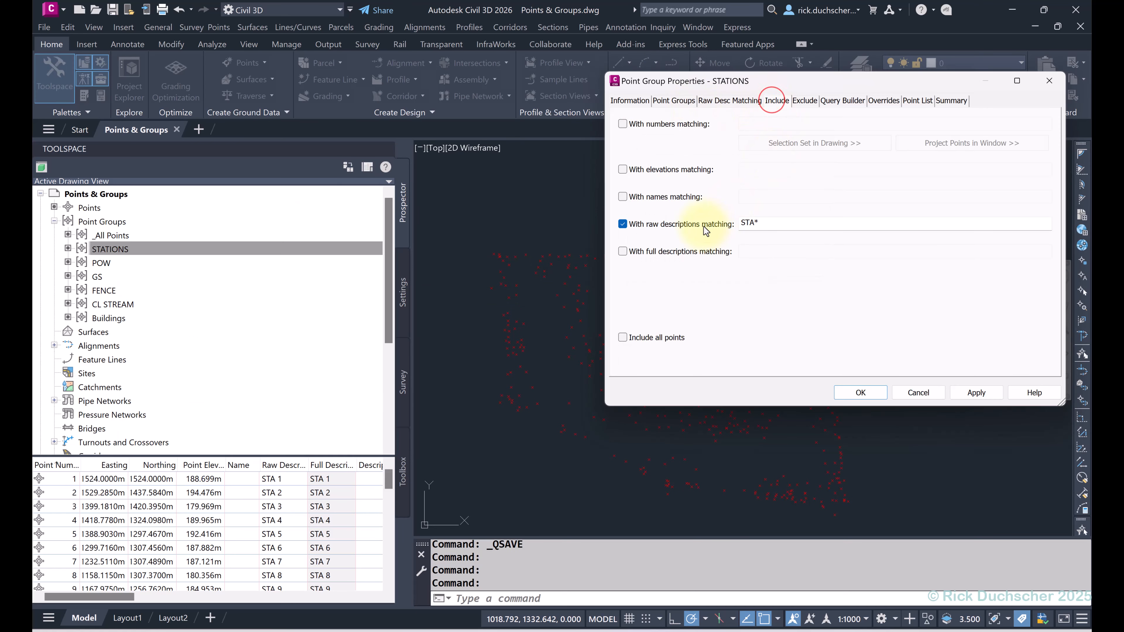
left_click(773, 221)
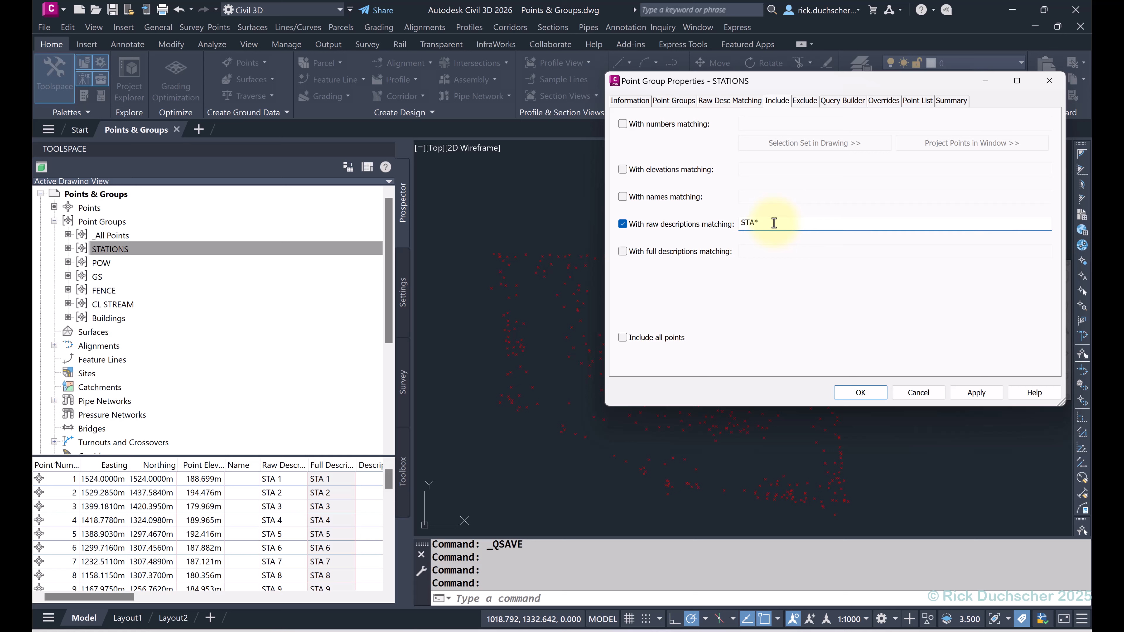
left_click(914, 398)
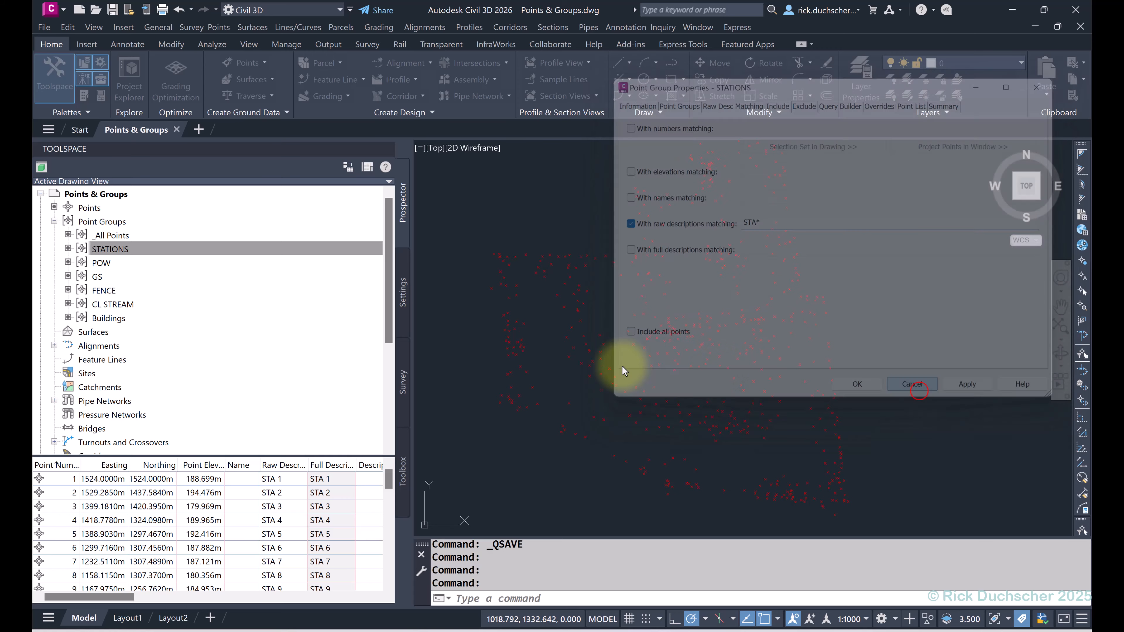
Step: Review the GS point group's included points and default styles, then accept its settings
right_click(95, 278)
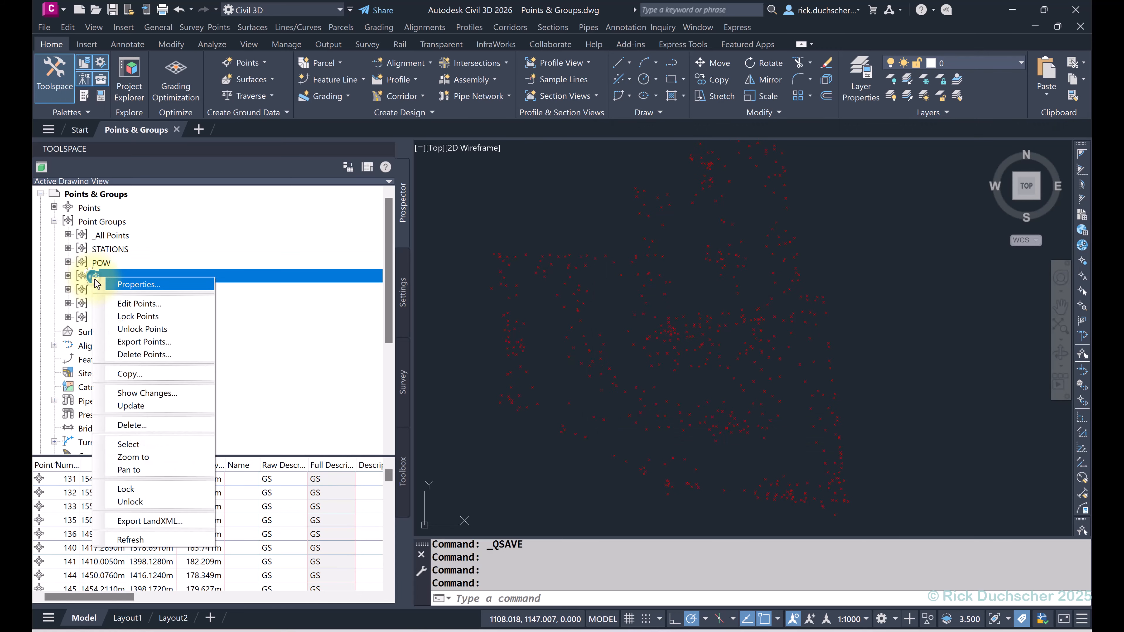
left_click(116, 284)
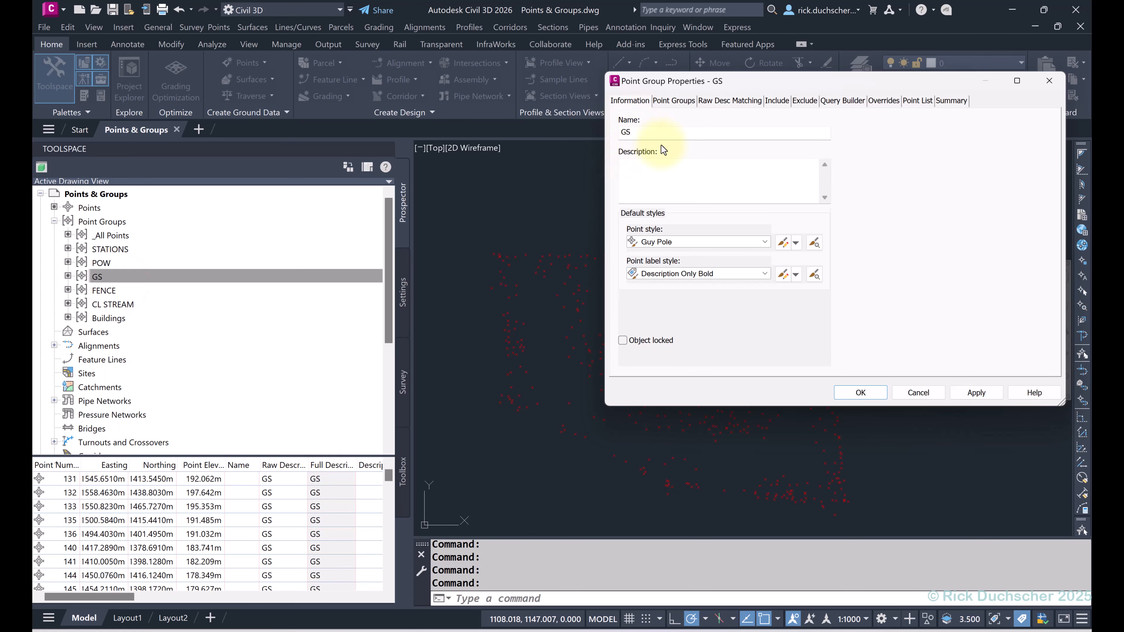
left_click(777, 101)
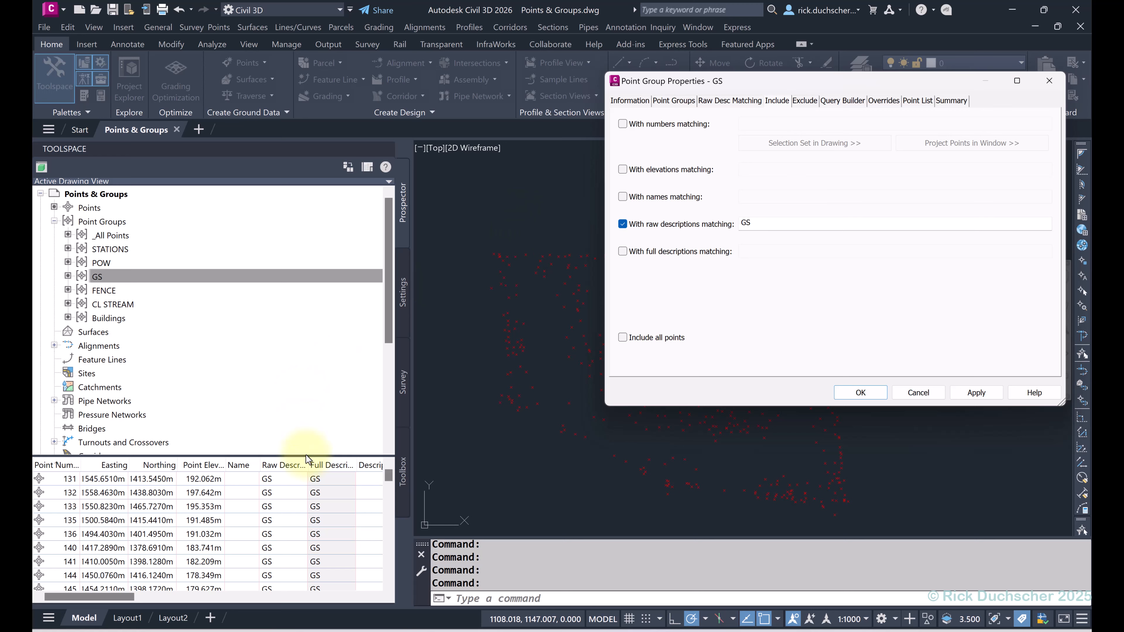
left_click(624, 101)
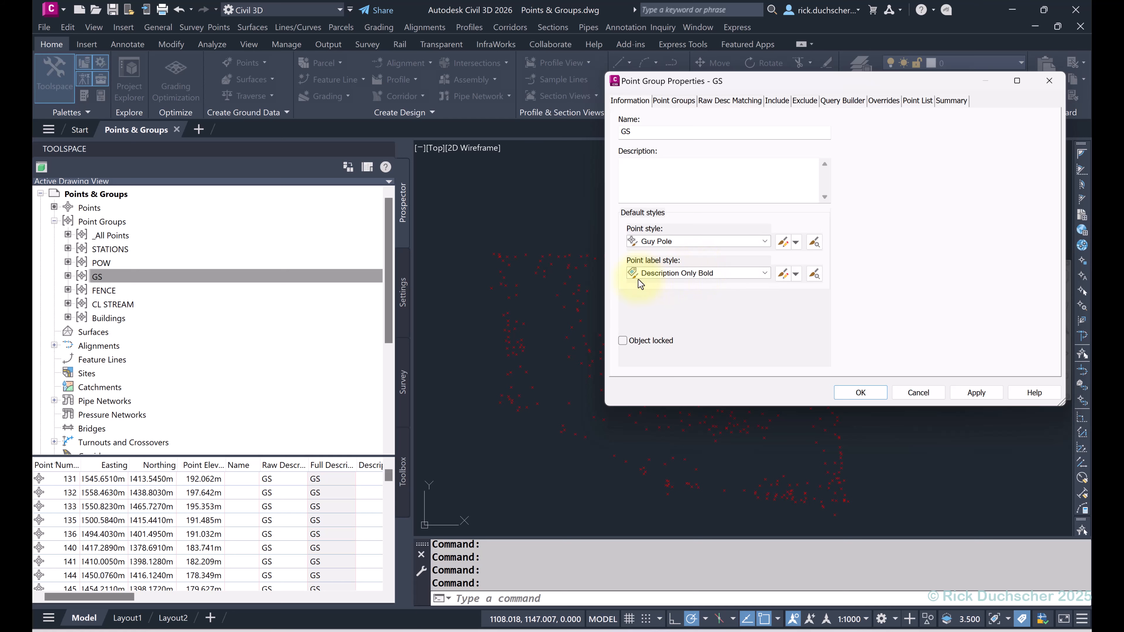
left_click(647, 283)
left_click(658, 251)
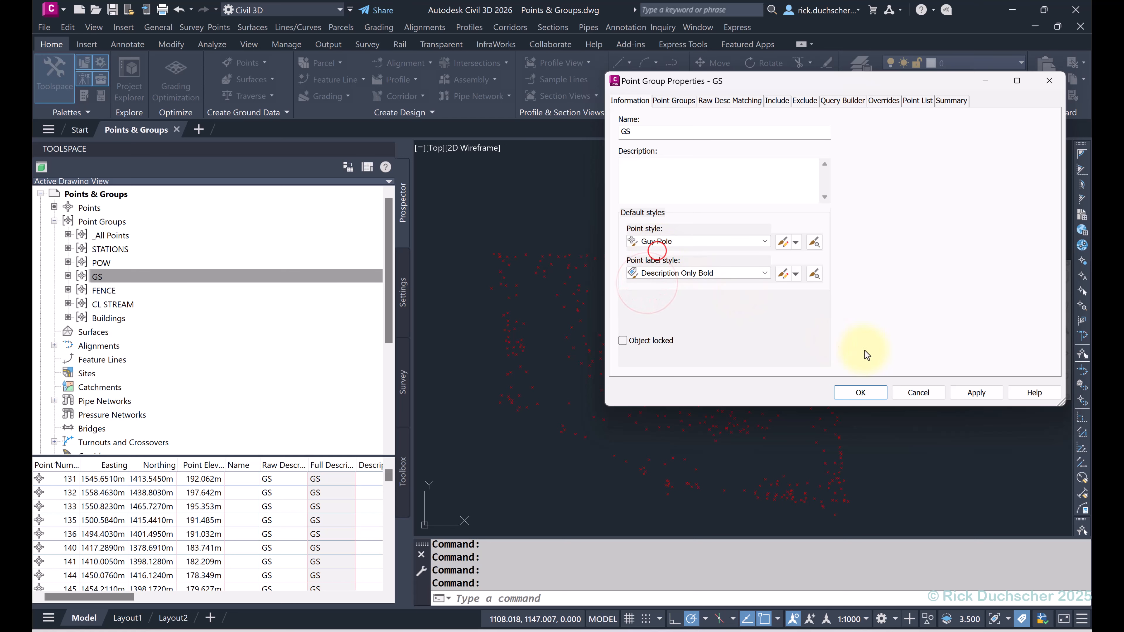
left_click(861, 393)
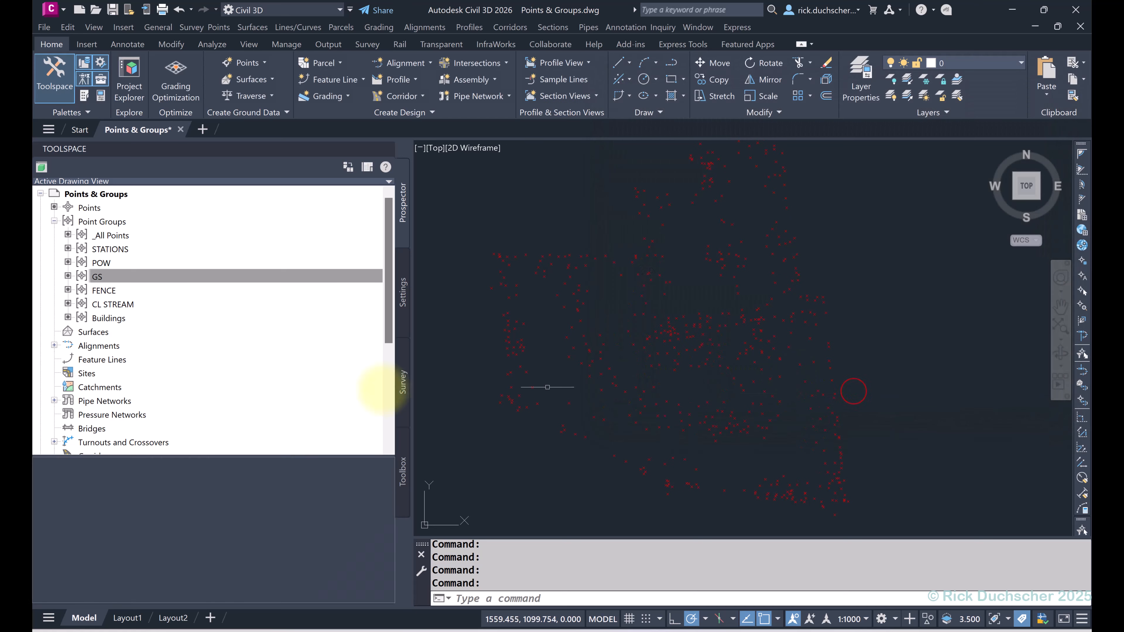
Step: View the CL STREAM point group's properties and close them unchanged
right_click(107, 307)
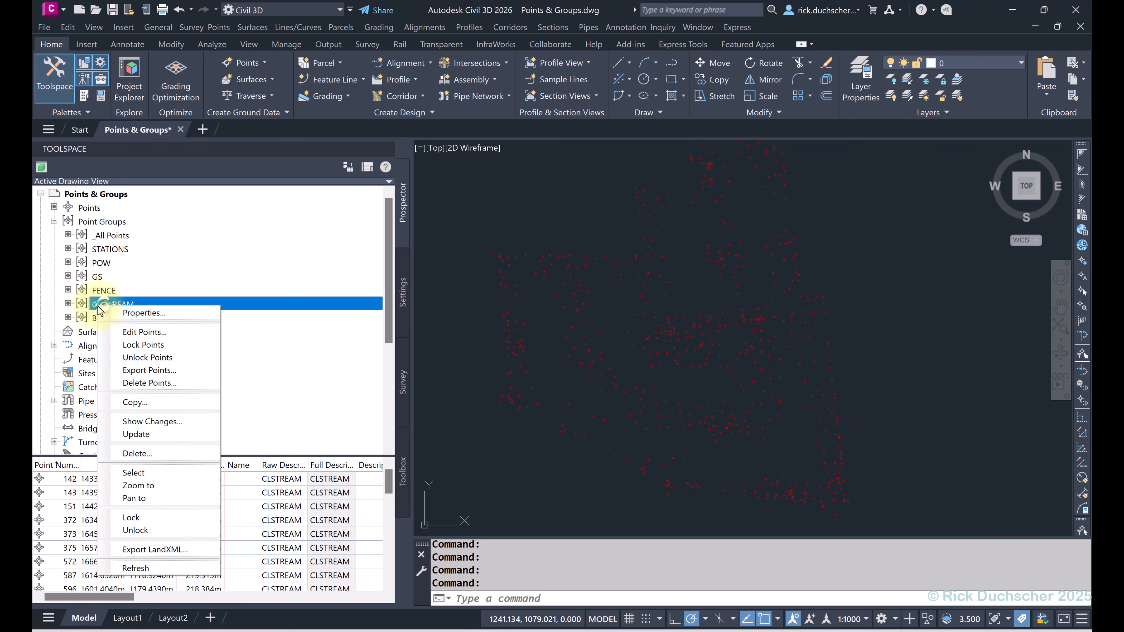
left_click(132, 314)
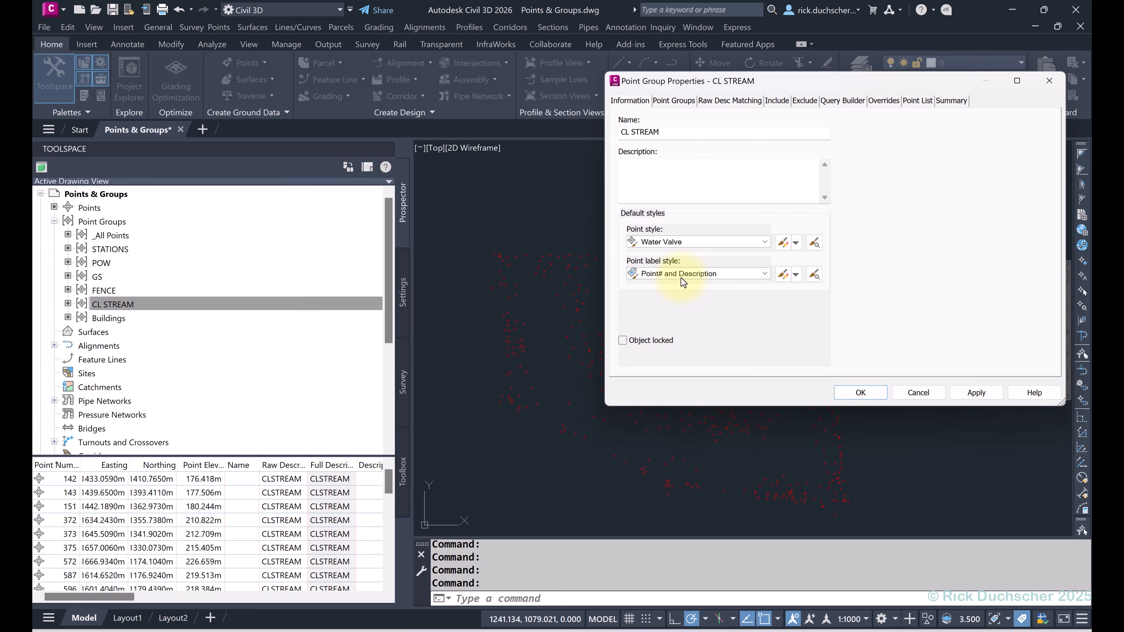
left_click(913, 389)
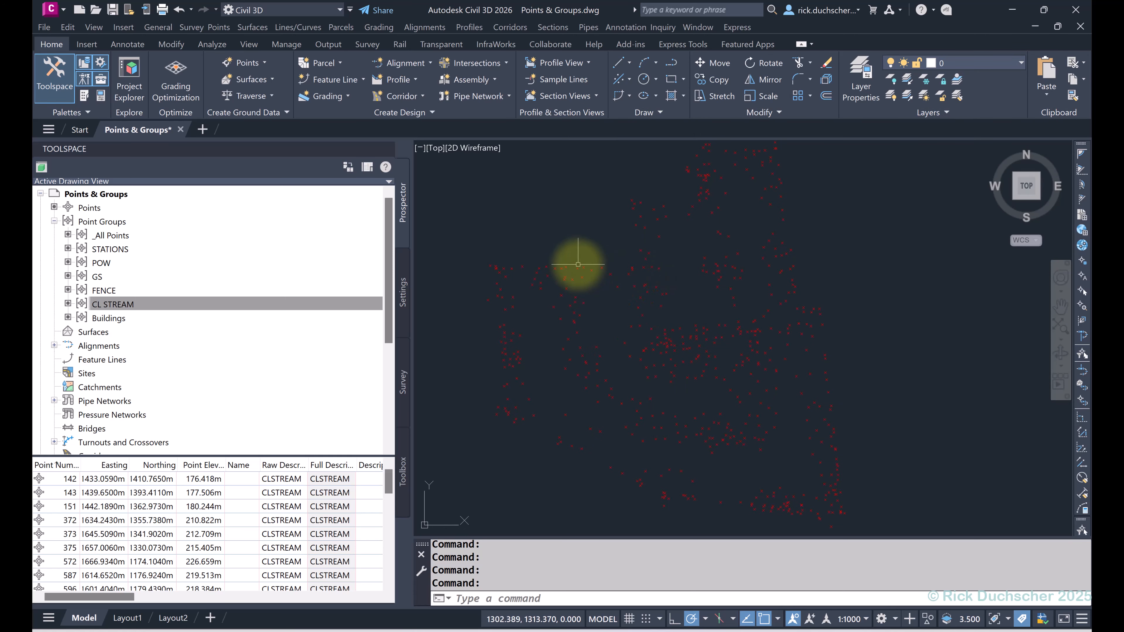
scroll(625, 280, "up", 8)
scroll(626, 280, "down", 2)
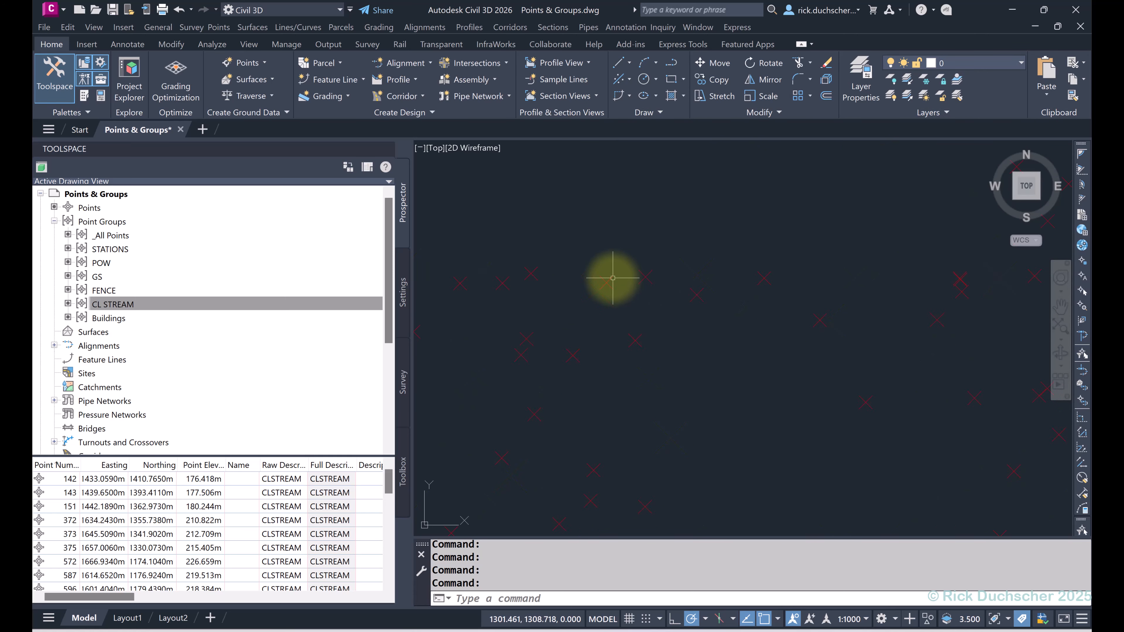
scroll(613, 279, "down", 6)
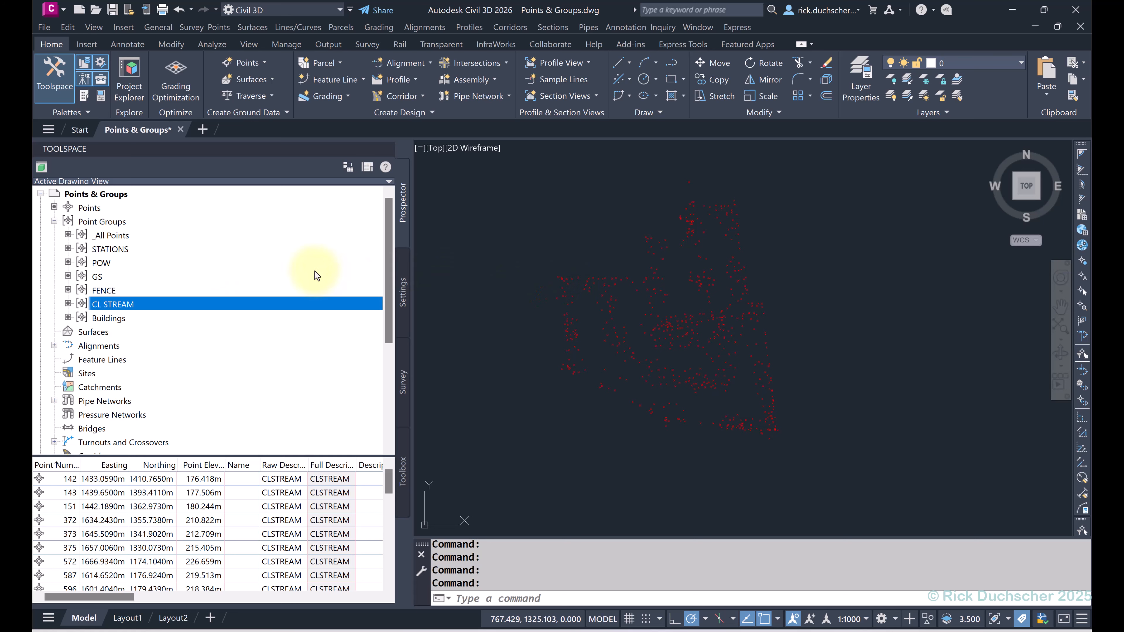
Step: List the points in _All Points, CL STREAM, FENCE, GS, POW and STATIONS in turn
left_click(110, 236)
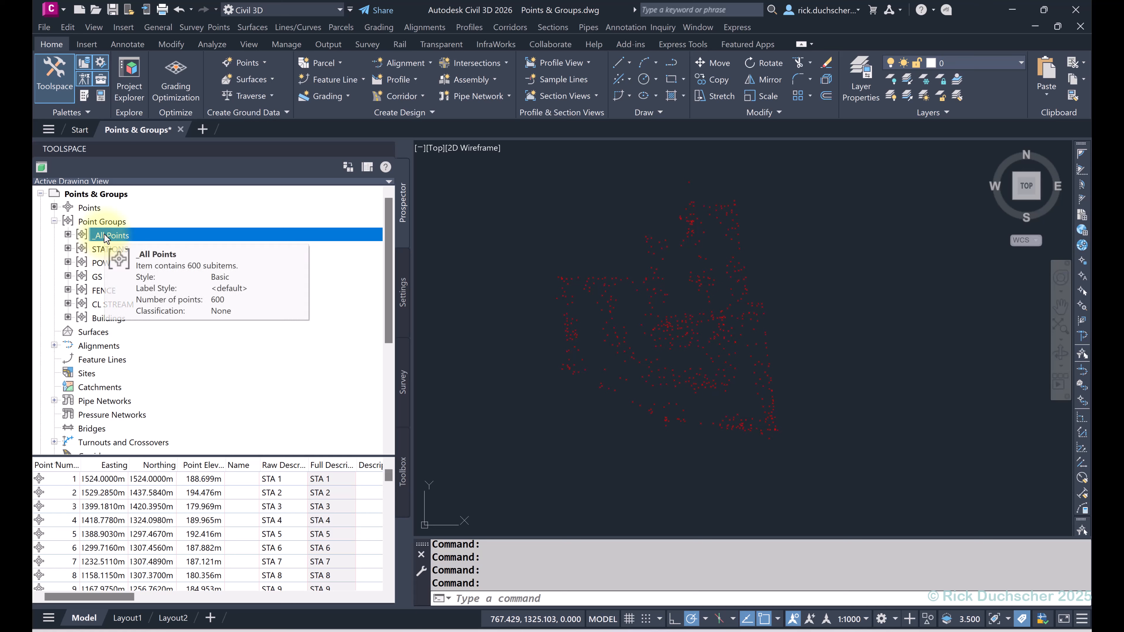
left_click(105, 235)
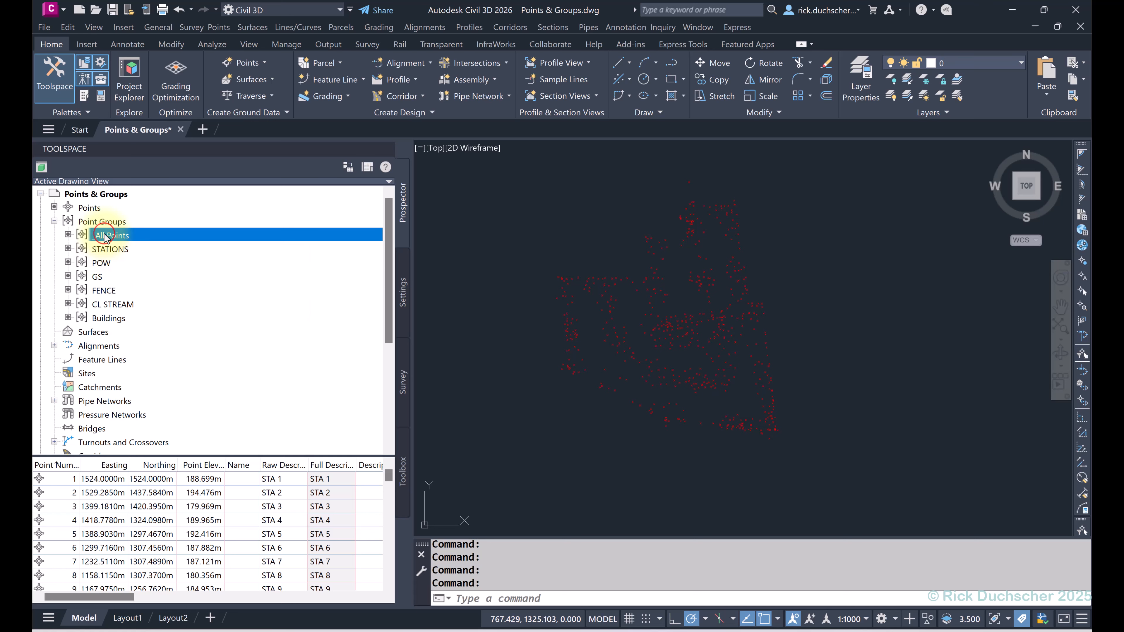
left_click(106, 306)
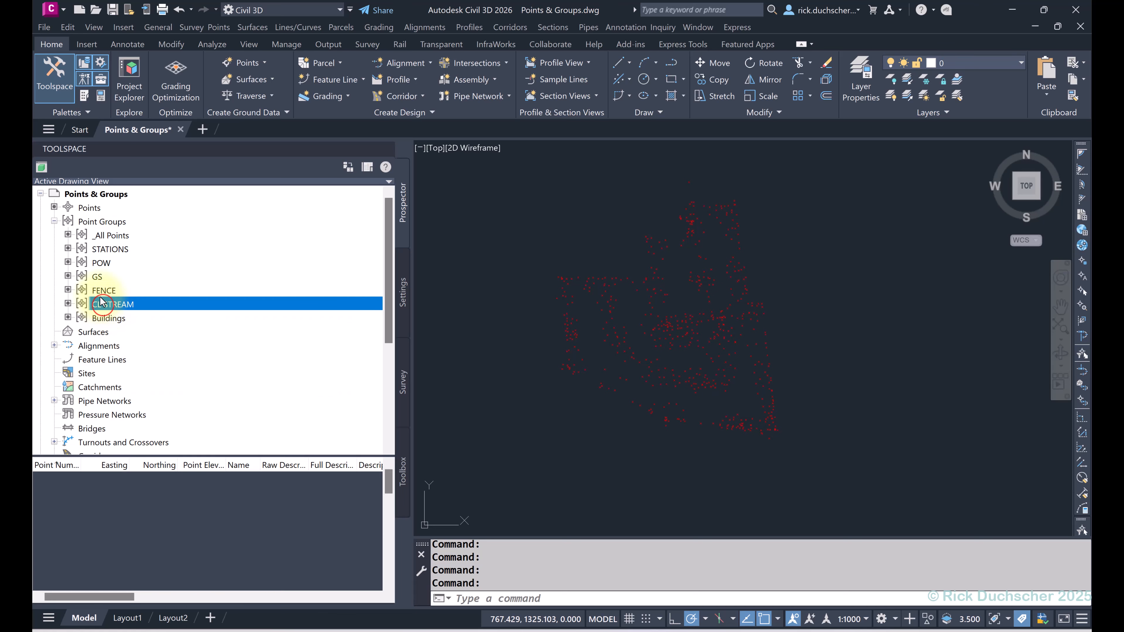
left_click(102, 291)
left_click(98, 275)
left_click(100, 262)
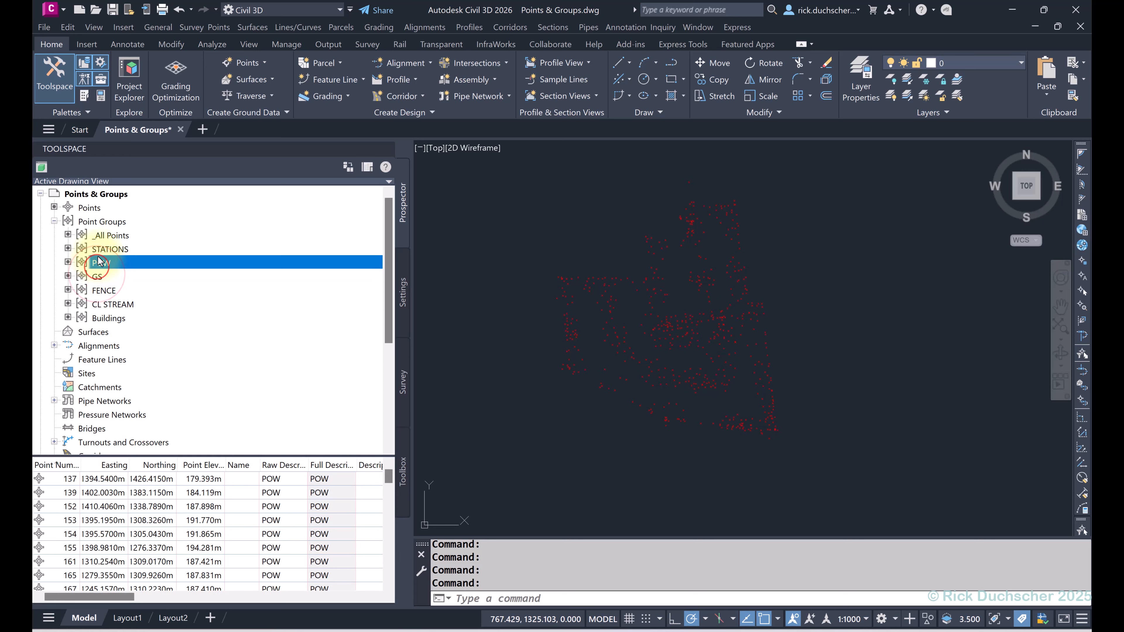
left_click(105, 249)
left_click(108, 236)
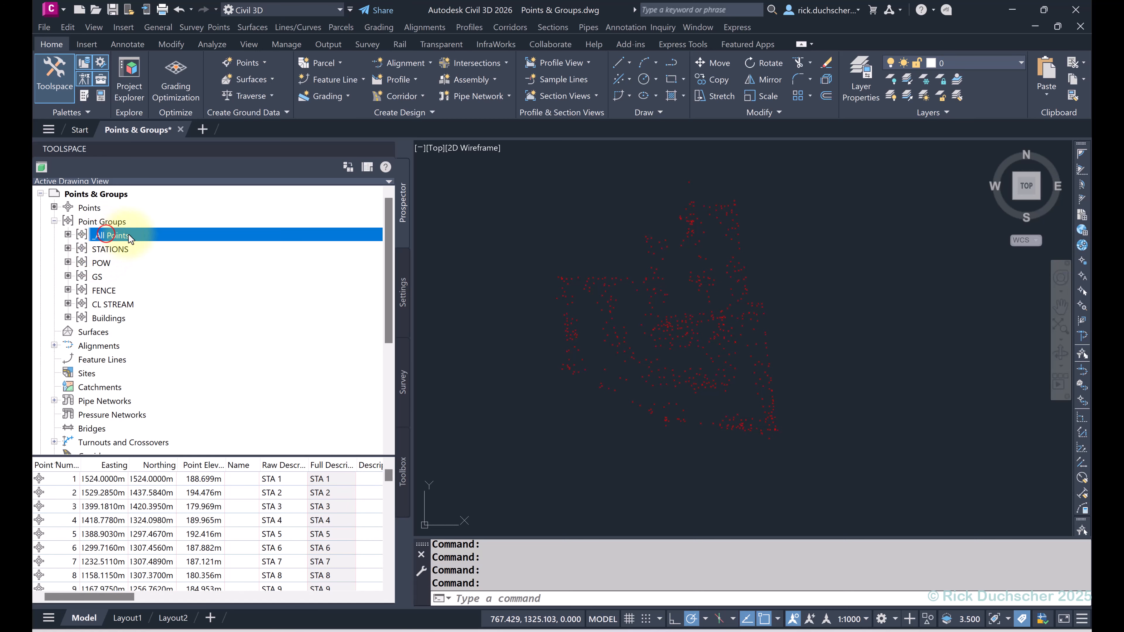
Step: Move STATIONS to the top of the point group display order and confirm
right_click(103, 224)
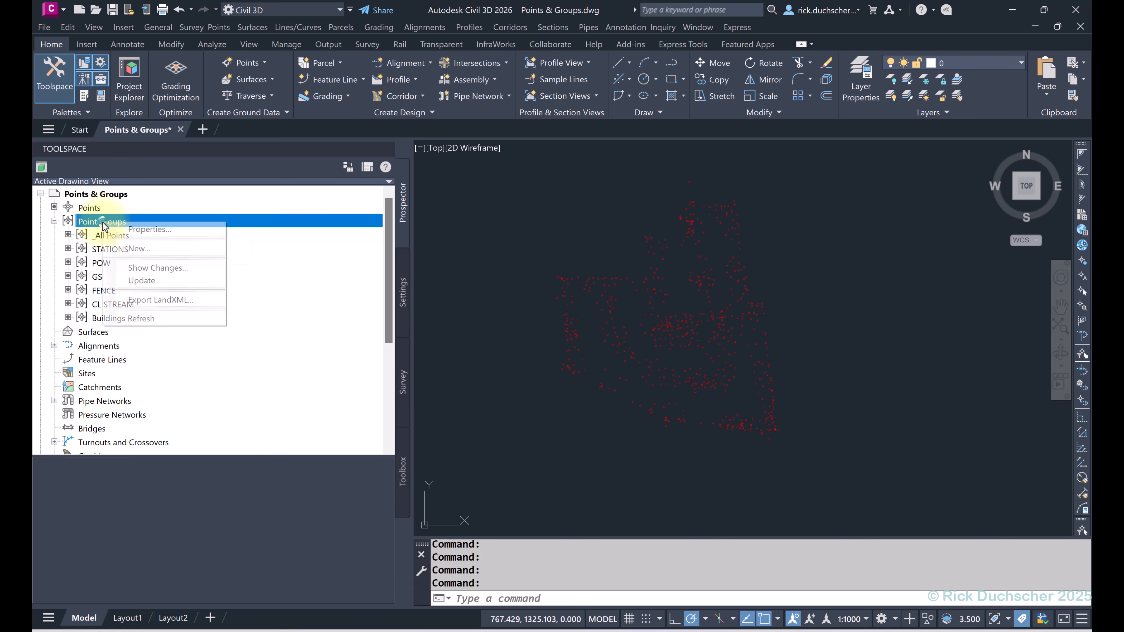
left_click(139, 234)
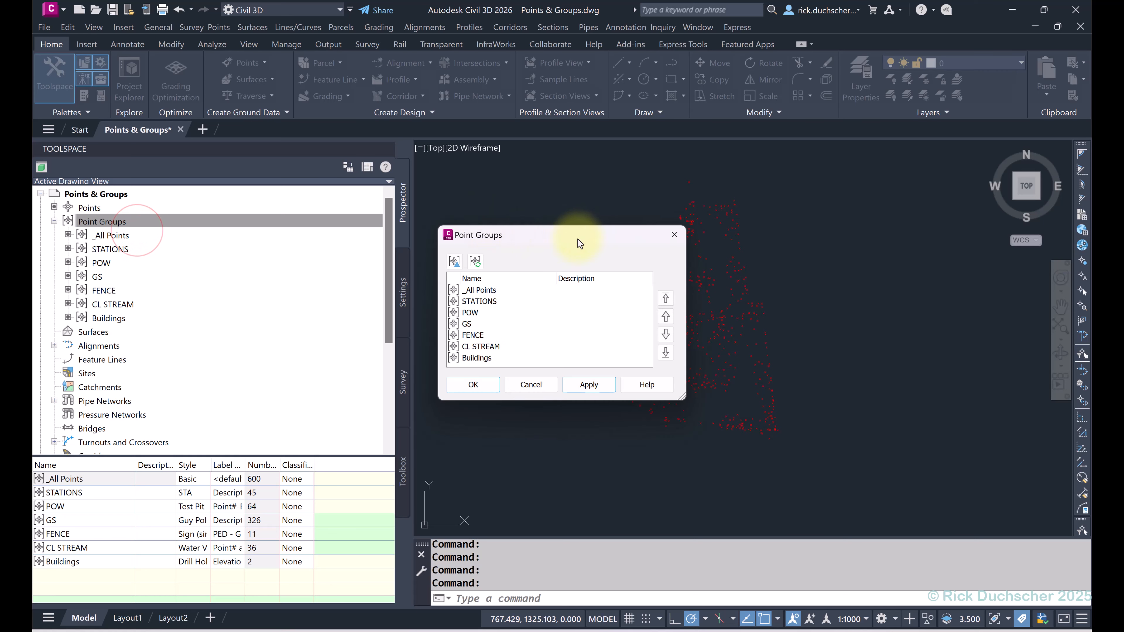
left_click_drag(577, 238, 475, 104)
left_click(374, 155)
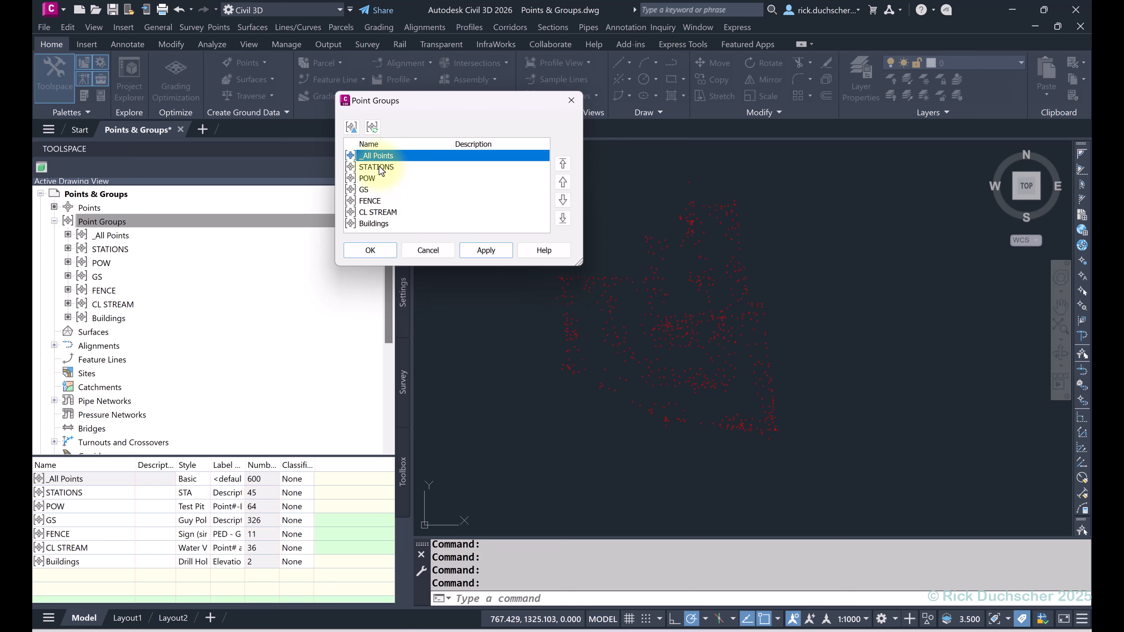
left_click(379, 167)
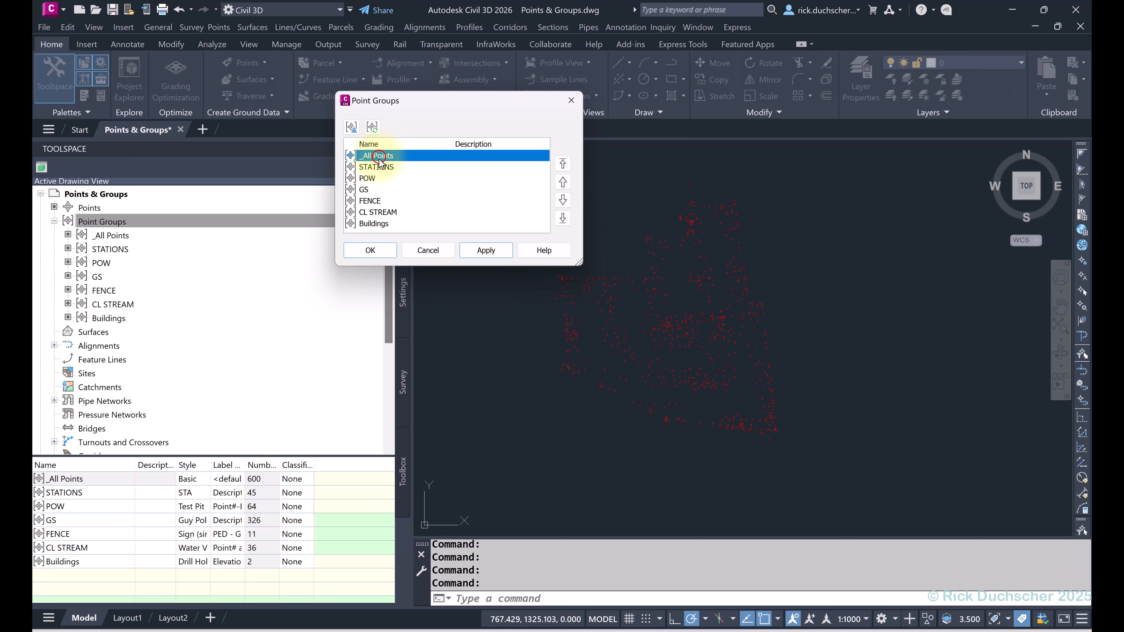
left_click(373, 167)
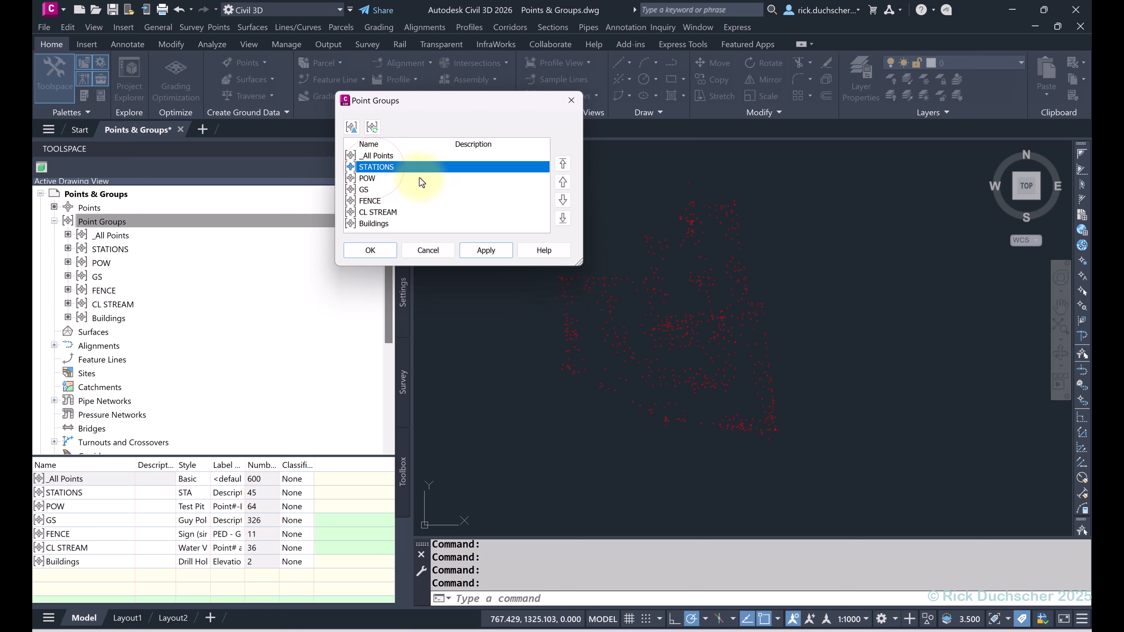
left_click(564, 166)
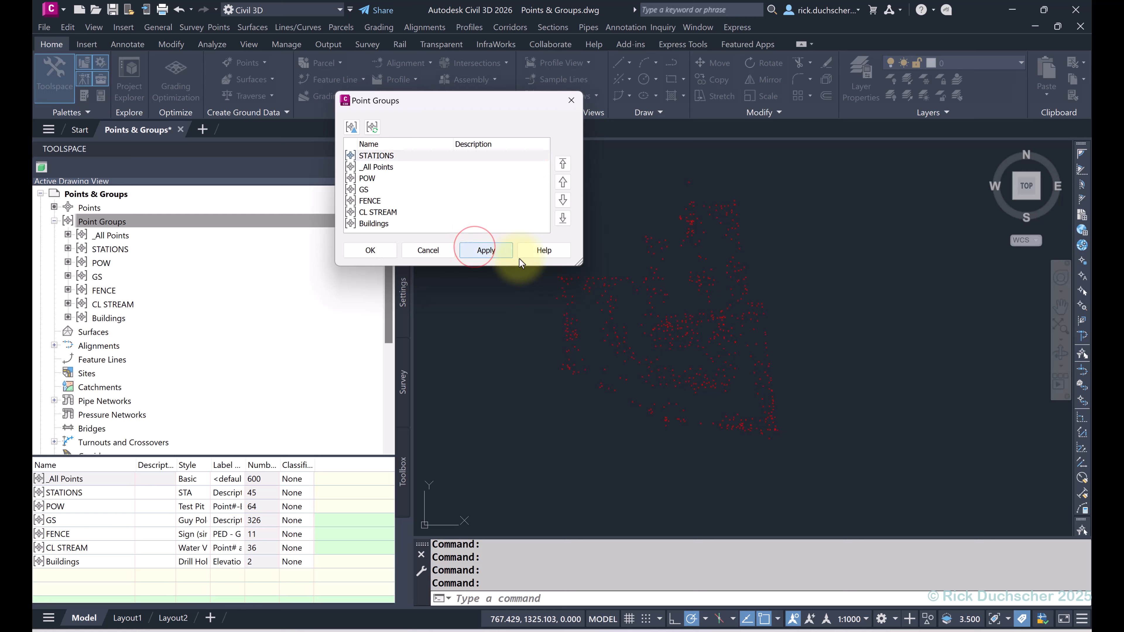
left_click(384, 251)
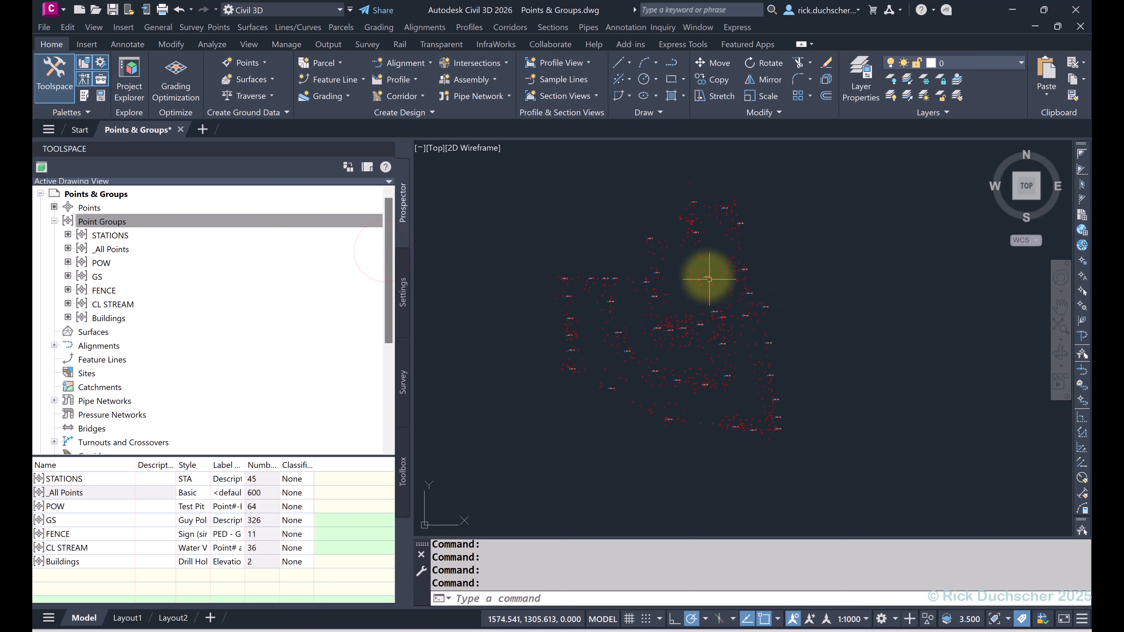
scroll(698, 276, "up", 8)
scroll(686, 287, "down", 8)
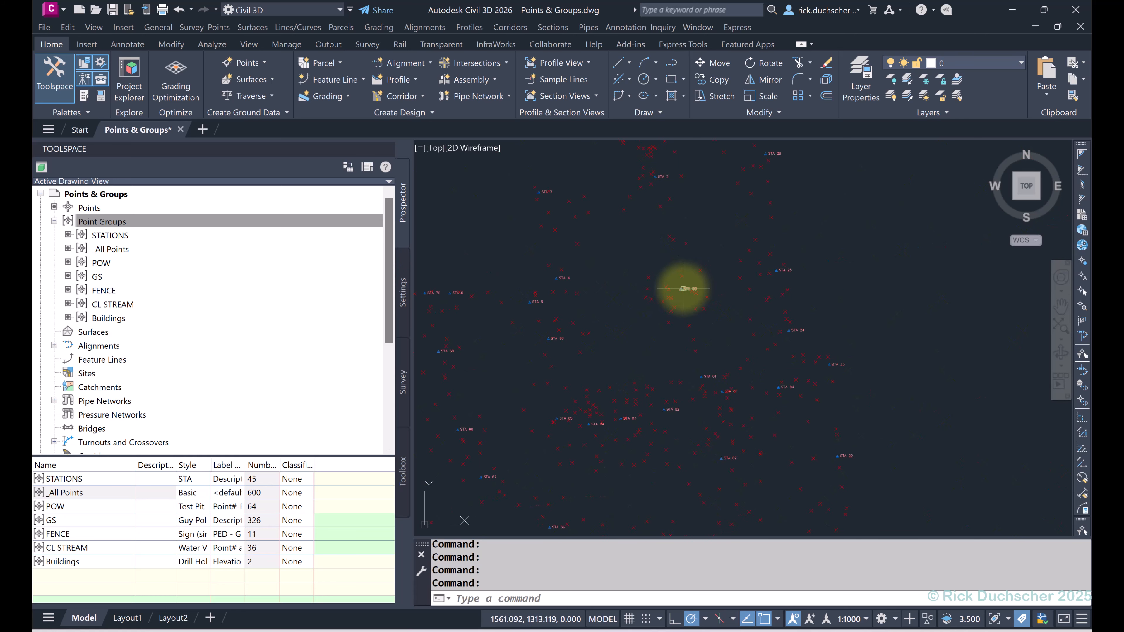
middle_click_drag(663, 293, 664, 268)
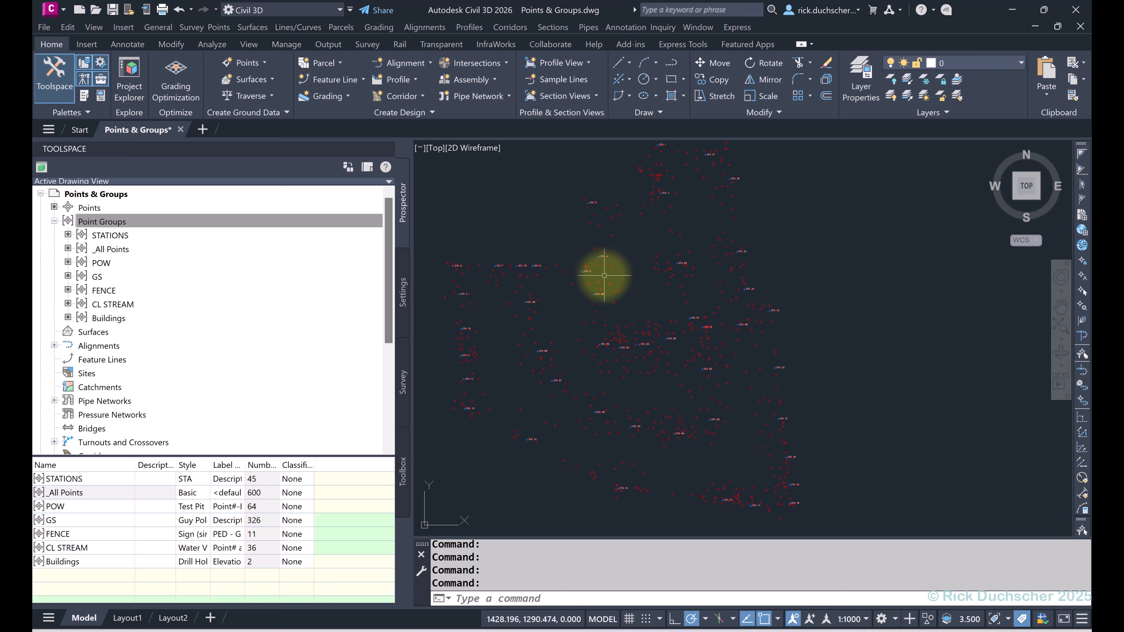
left_click(273, 236)
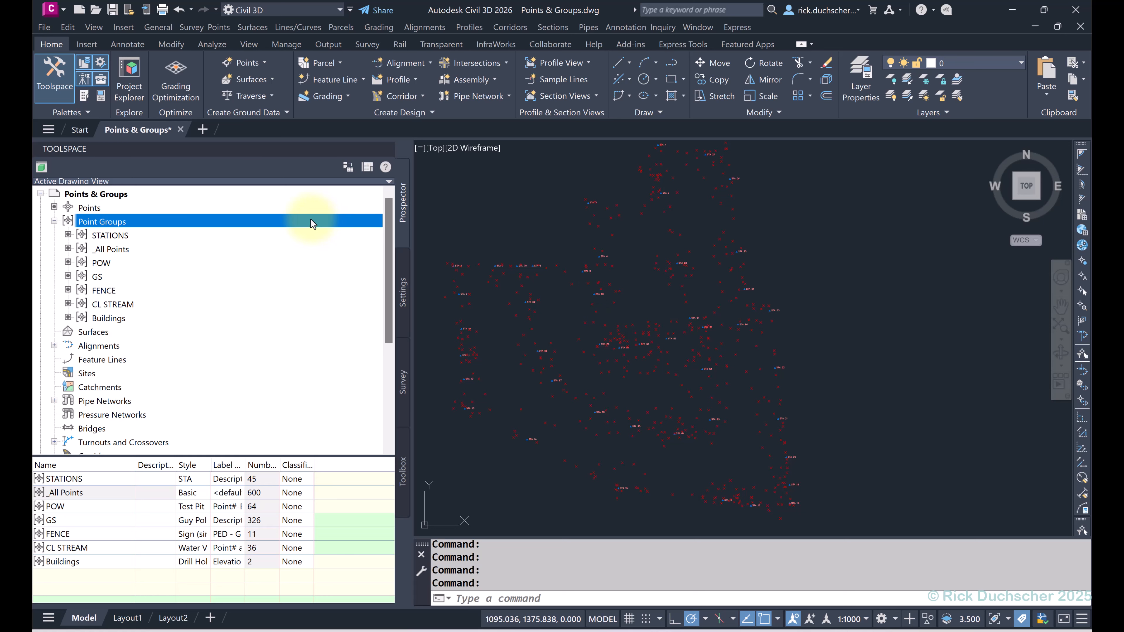
Step: Create a point style named 'Off' with marker and label visibility both turned off
left_click(404, 290)
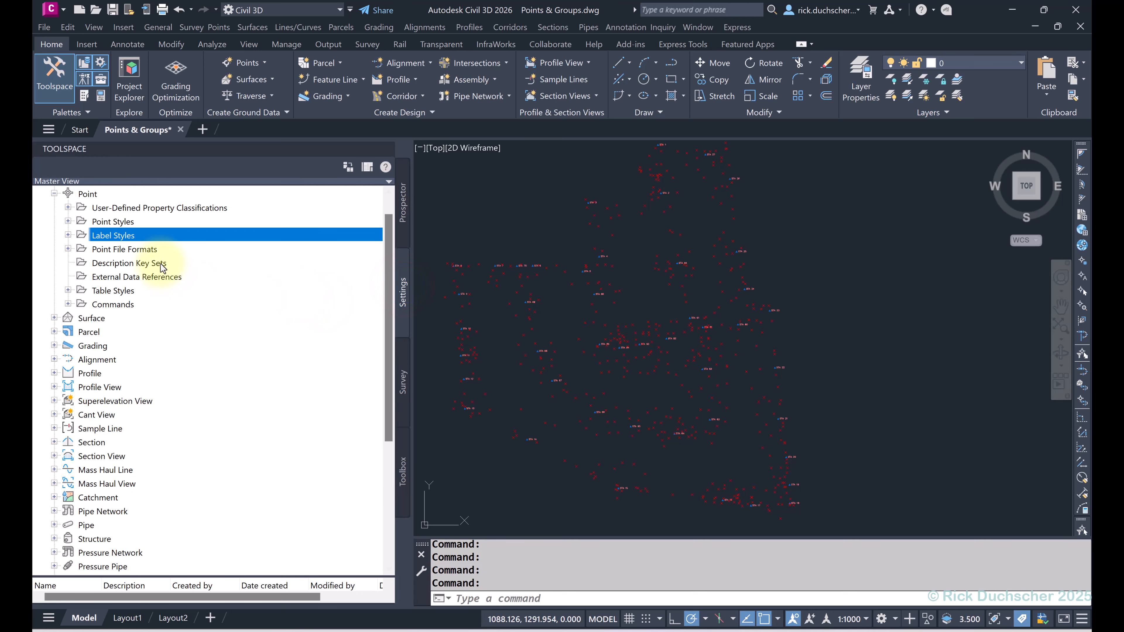
left_click(68, 221)
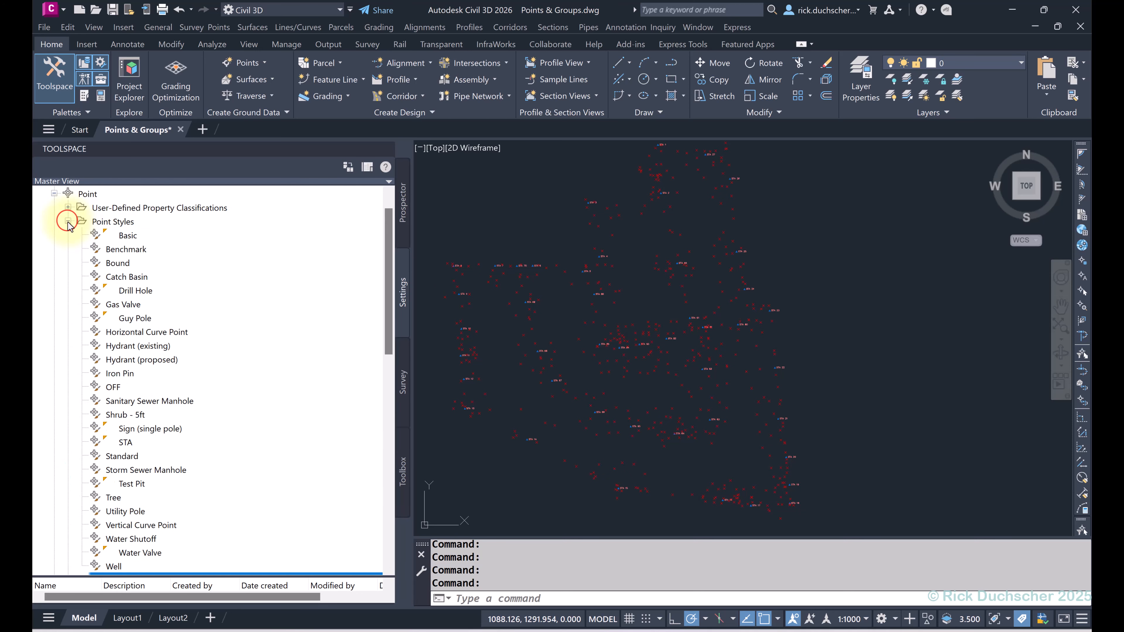
right_click(124, 224)
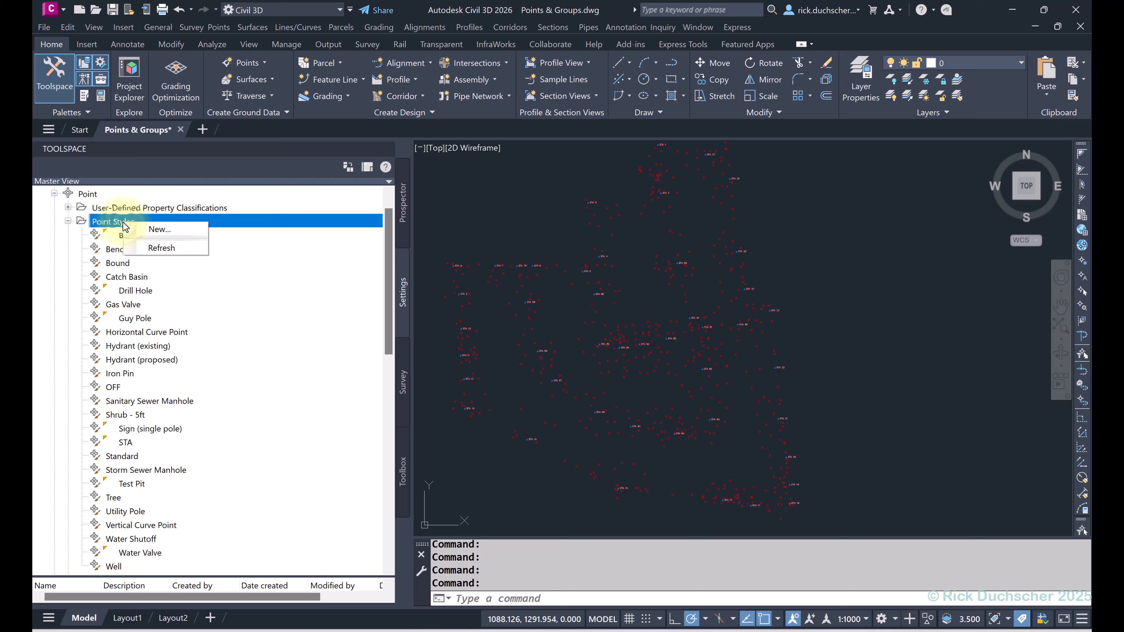
left_click(91, 193)
right_click(110, 223)
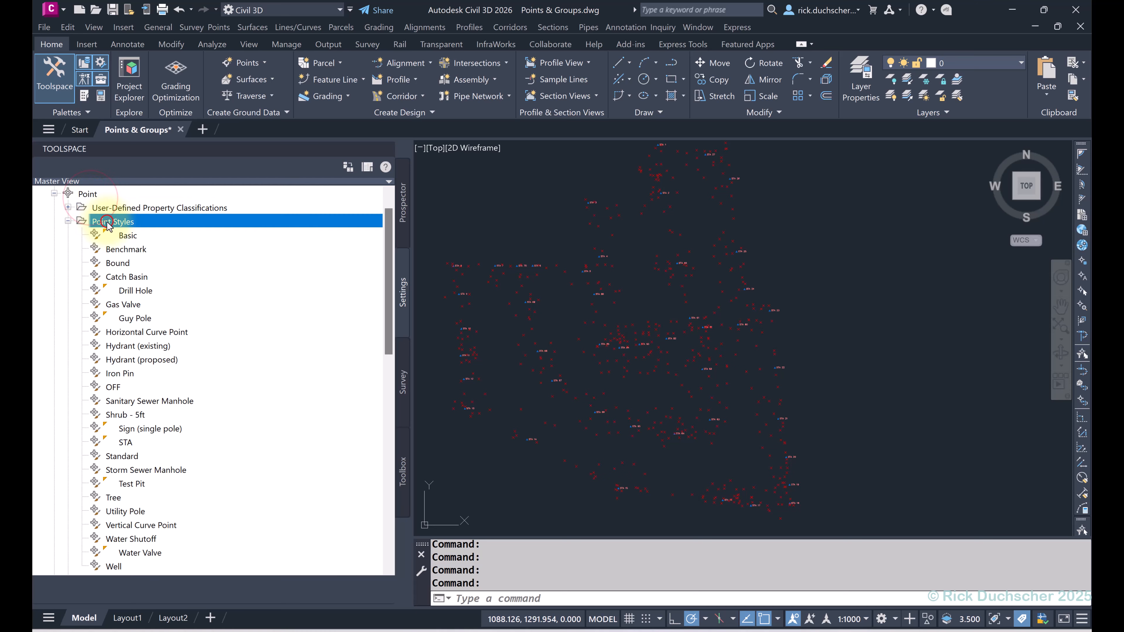
left_click(147, 229)
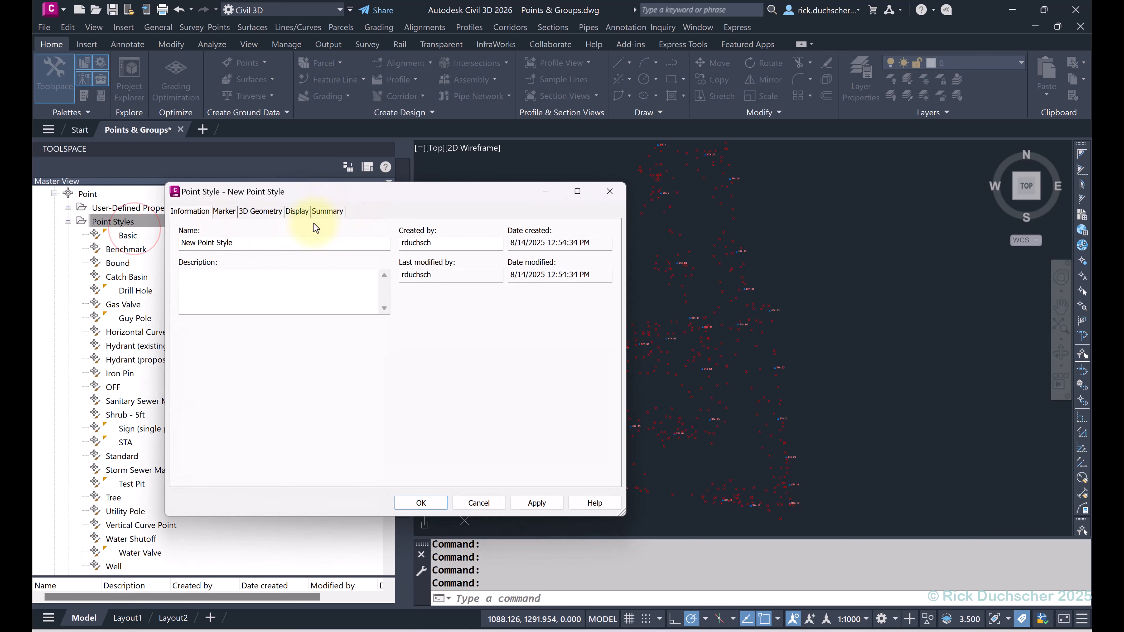
triple_click(237, 244)
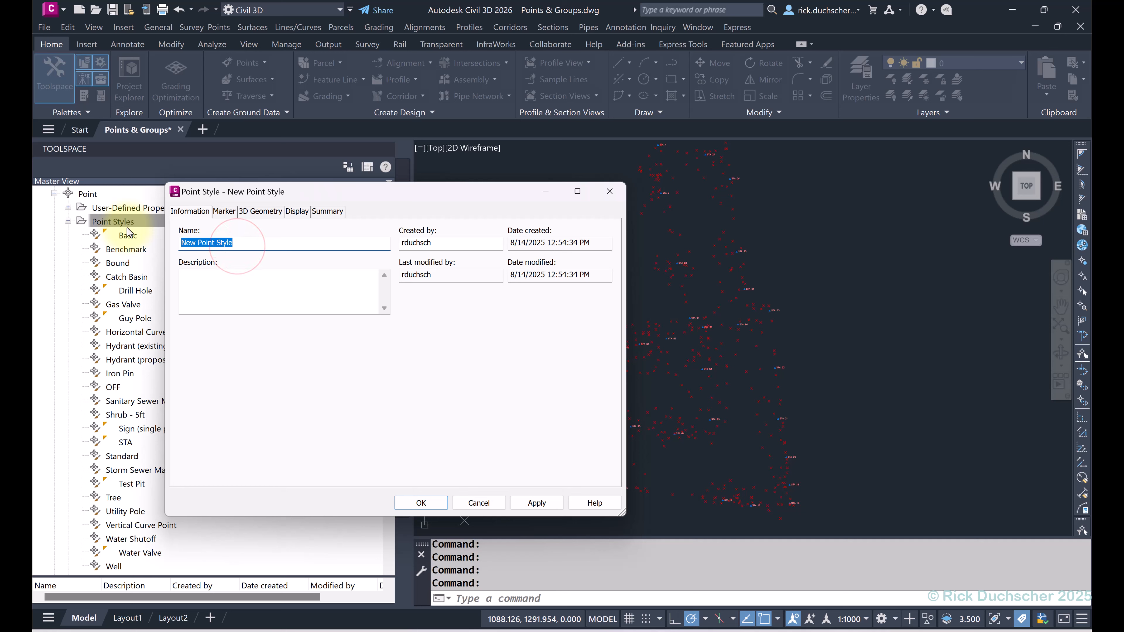
type("Off")
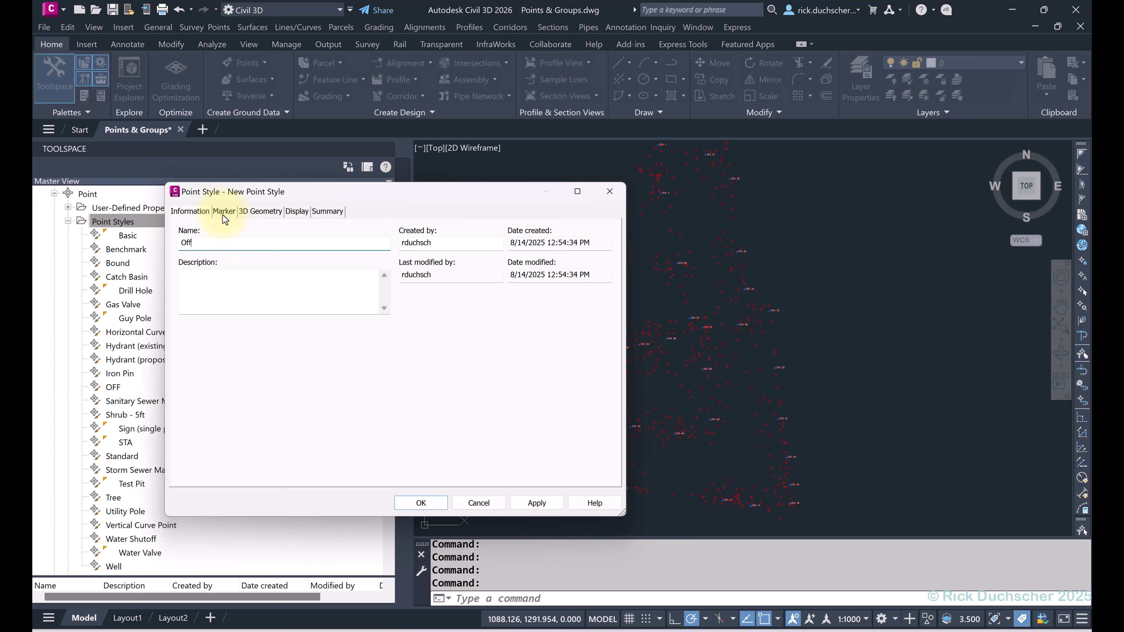
left_click(297, 211)
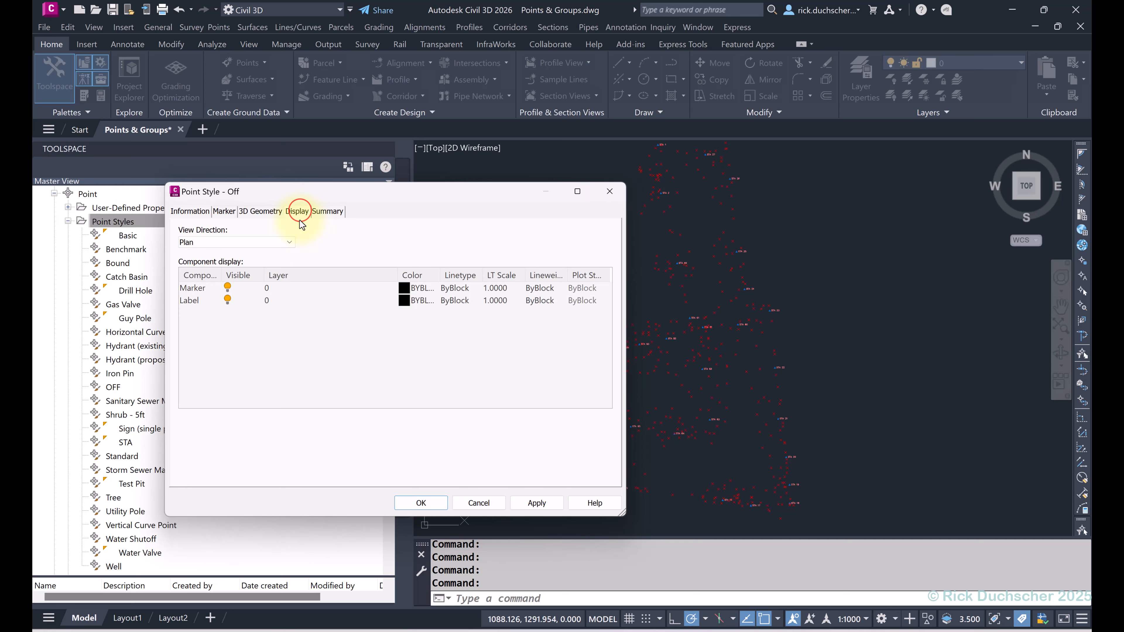
left_click(227, 287)
left_click(227, 301)
left_click(420, 504)
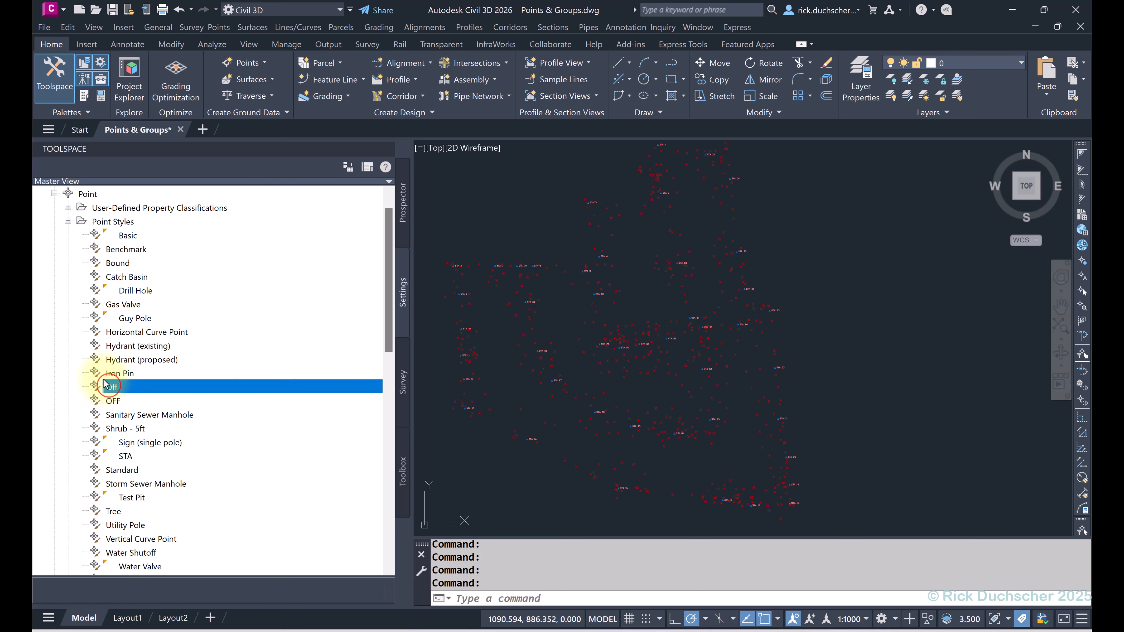
Step: Start a new point label style under Label Styles and name it 'Off'
left_click(67, 221)
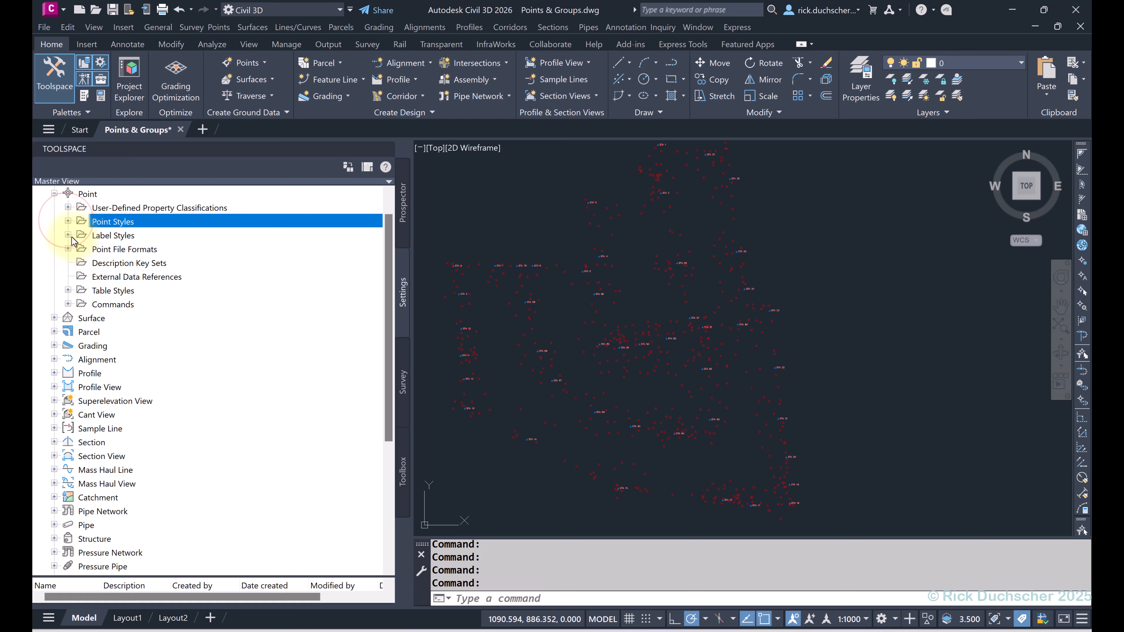
left_click(67, 236)
right_click(116, 247)
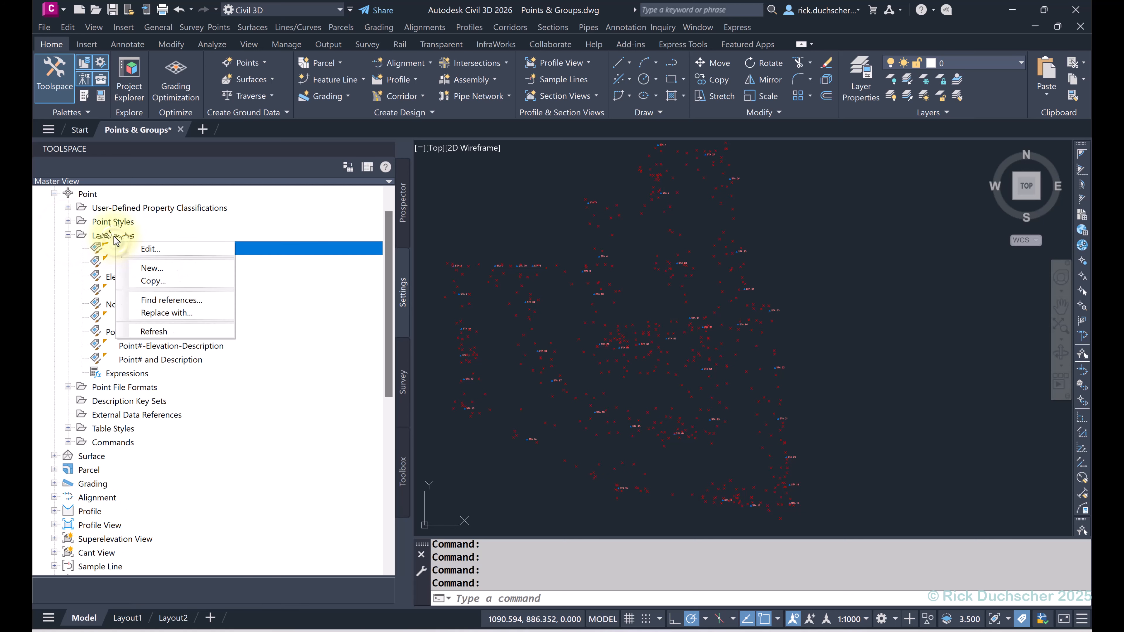
right_click(114, 235)
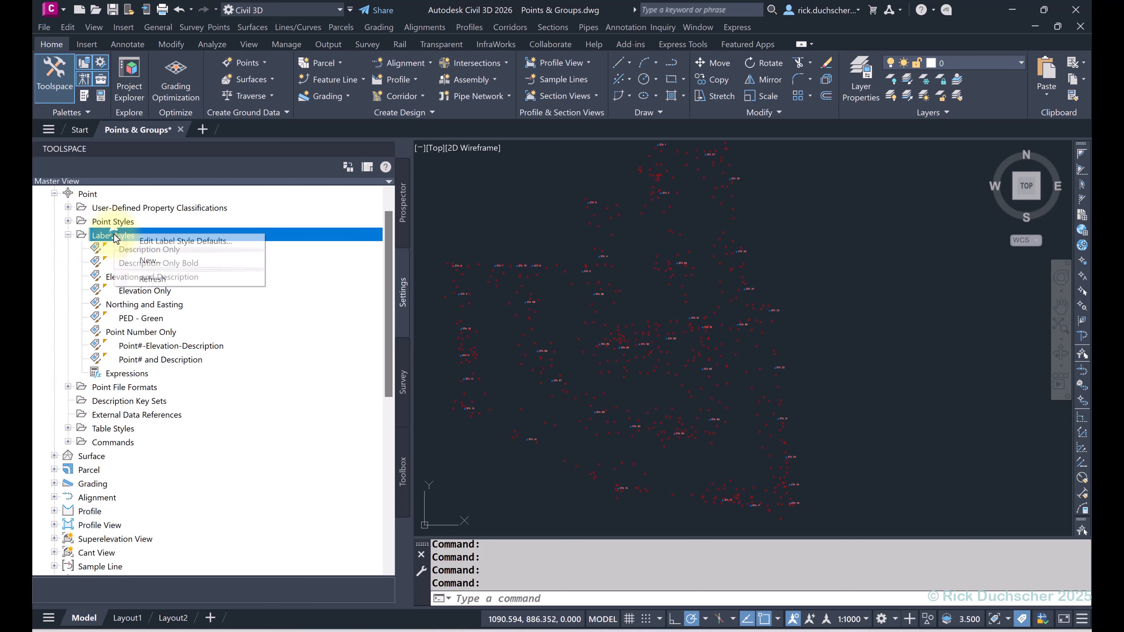
left_click(149, 260)
left_click_drag(596, 186, 444, 198)
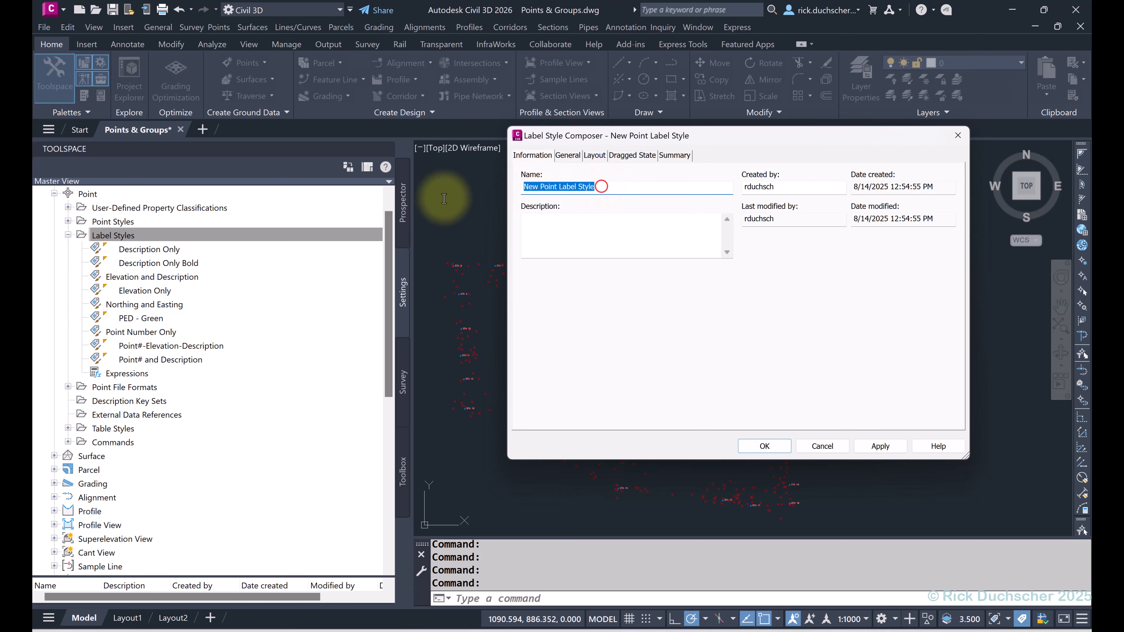
type("Off")
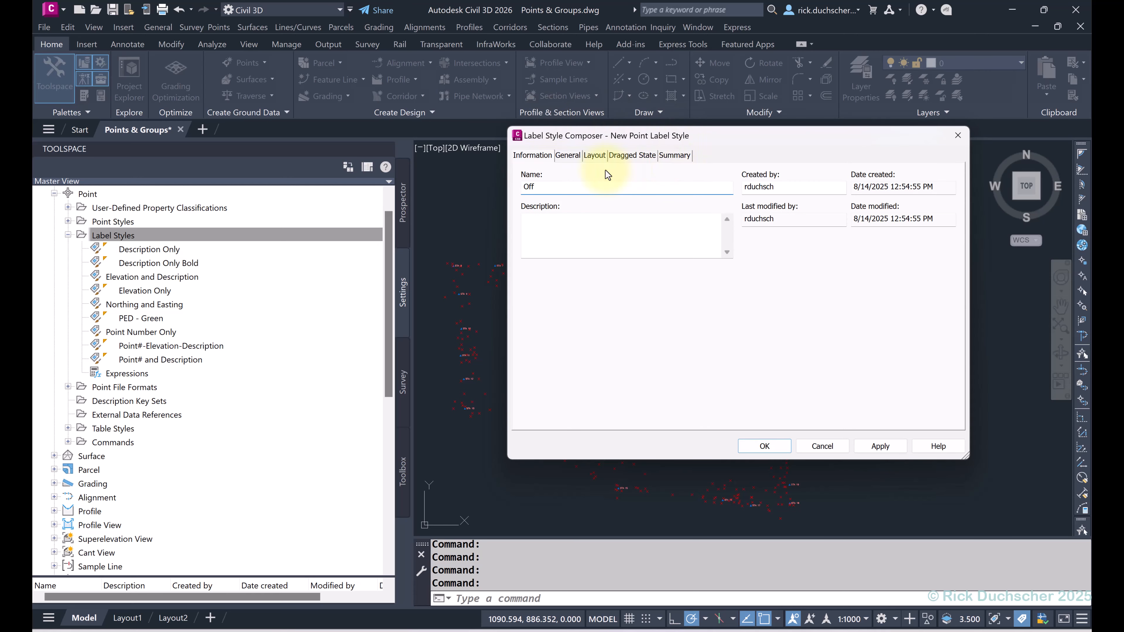
Step: Set the Off label style's Label Visibility to False, save it, and return to Prospector
left_click(568, 159)
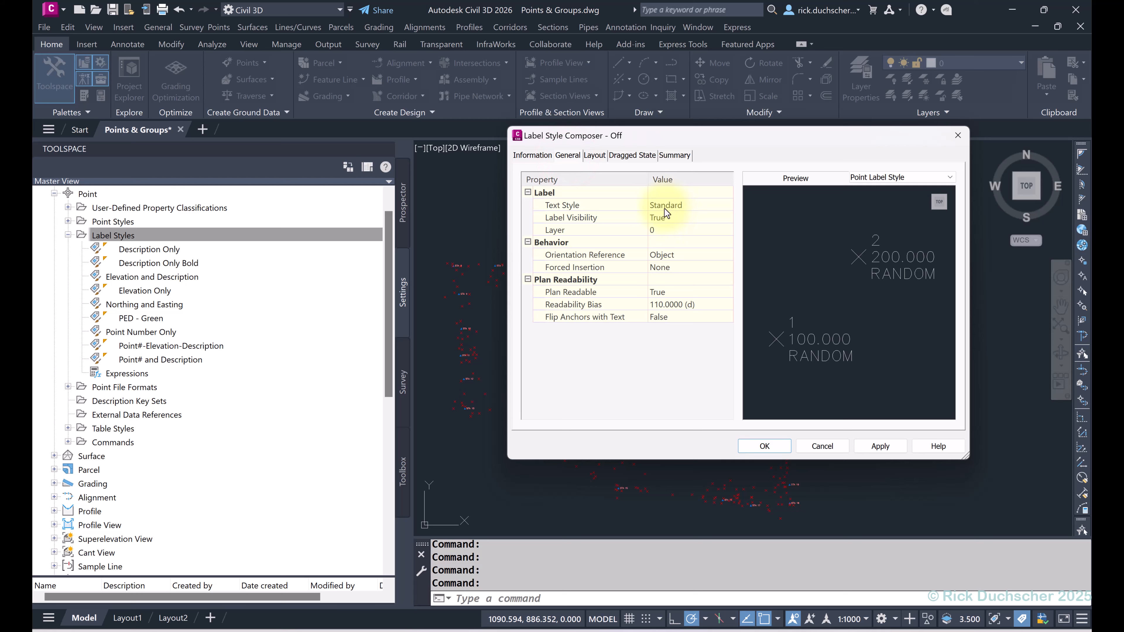
left_click(662, 218)
left_click(662, 218)
left_click(662, 235)
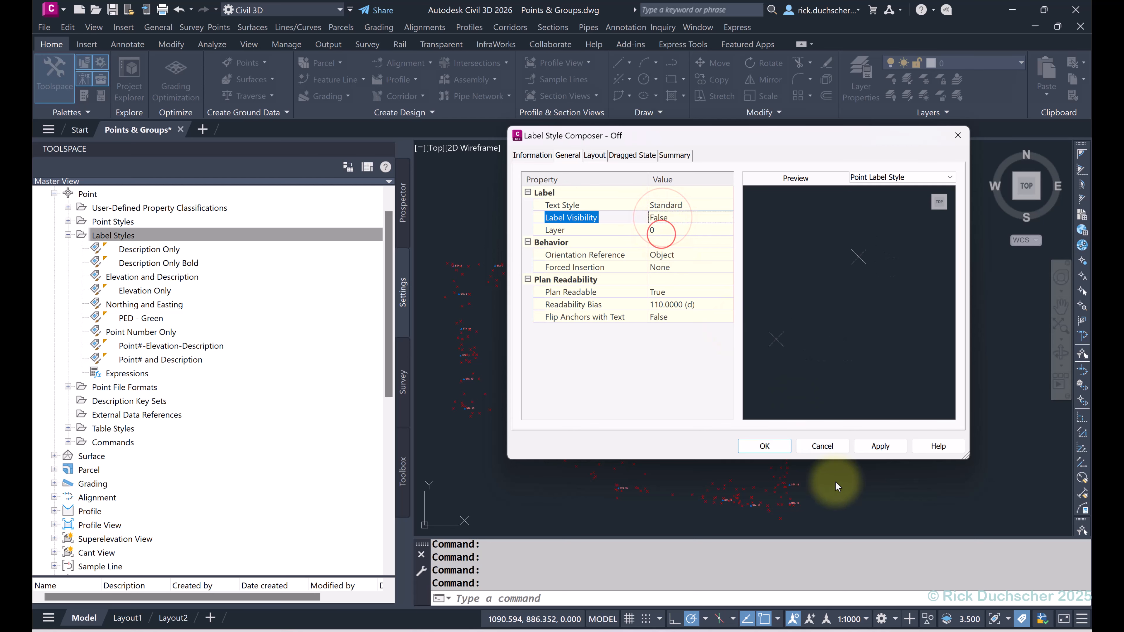
left_click(866, 446)
left_click(764, 446)
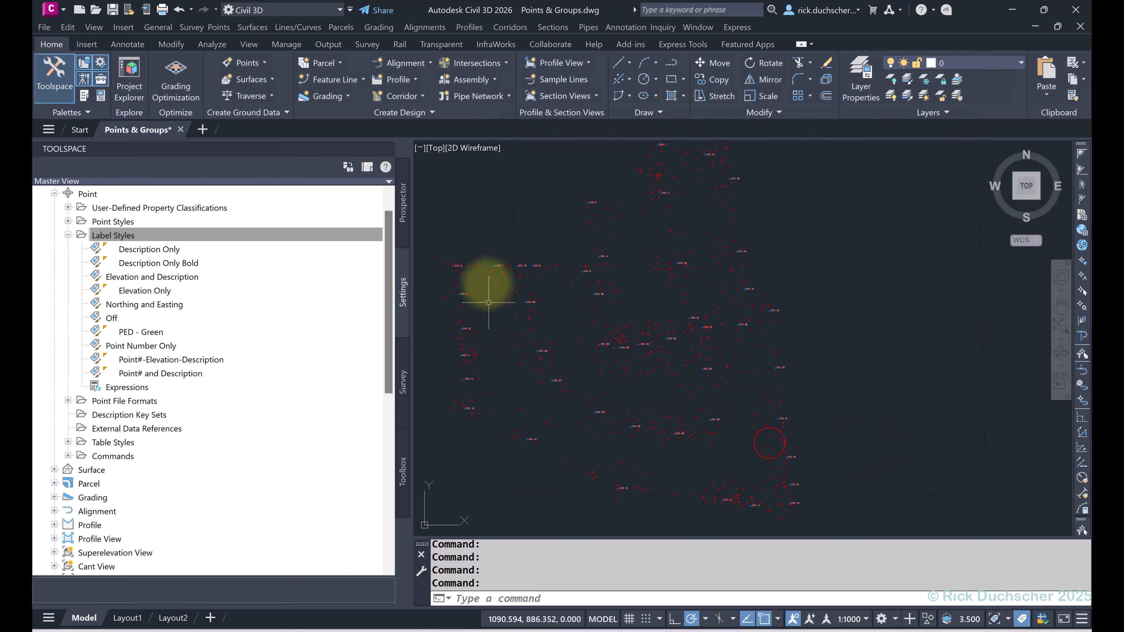
left_click(401, 232)
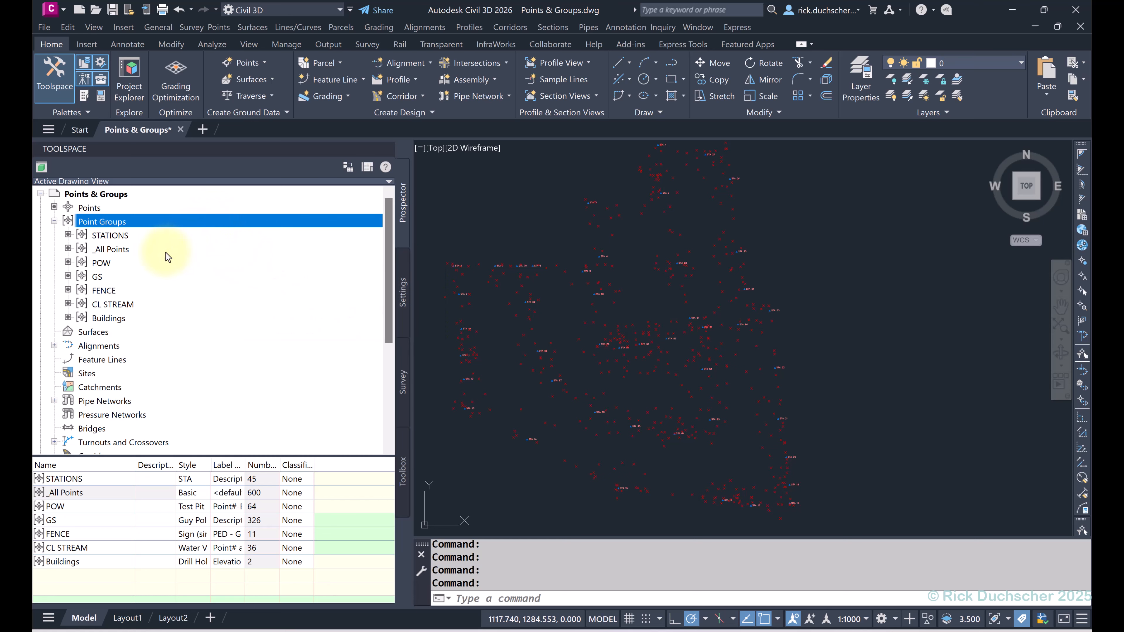
Step: Set the _All Points group's point style to Off and apply it
left_click(117, 251)
right_click(117, 253)
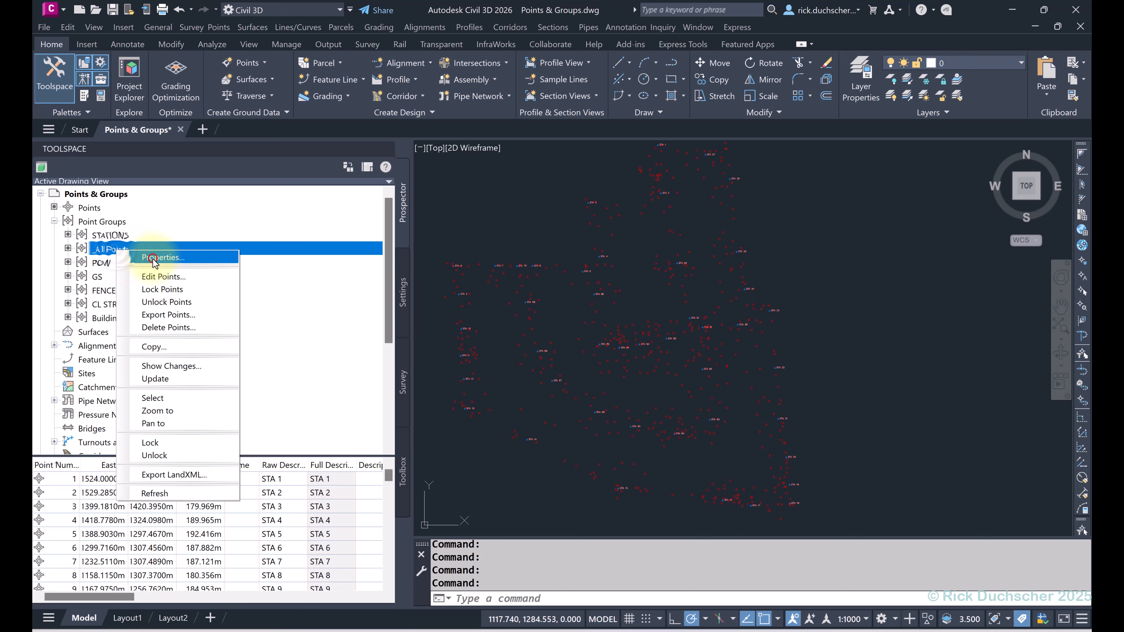
left_click(146, 258)
left_click(662, 242)
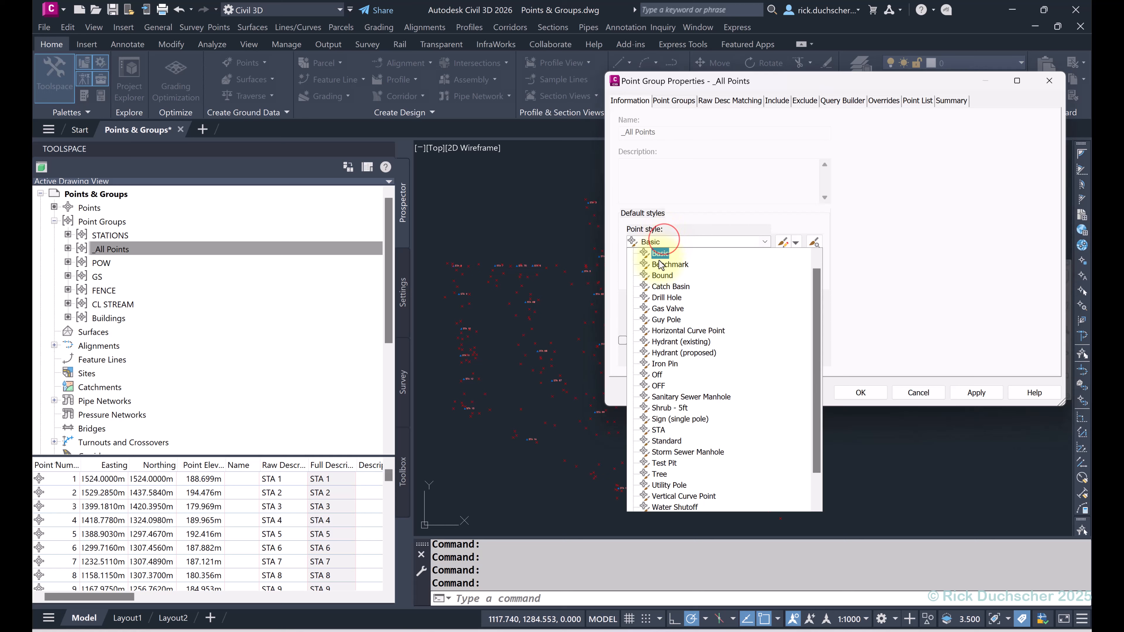
left_click(657, 376)
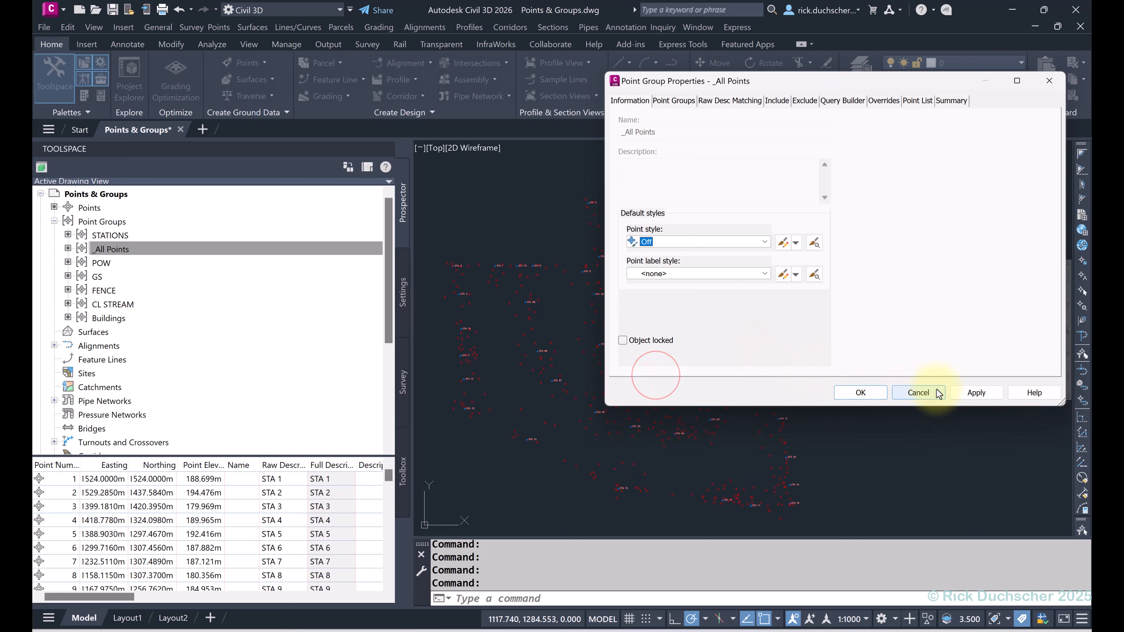
left_click(966, 393)
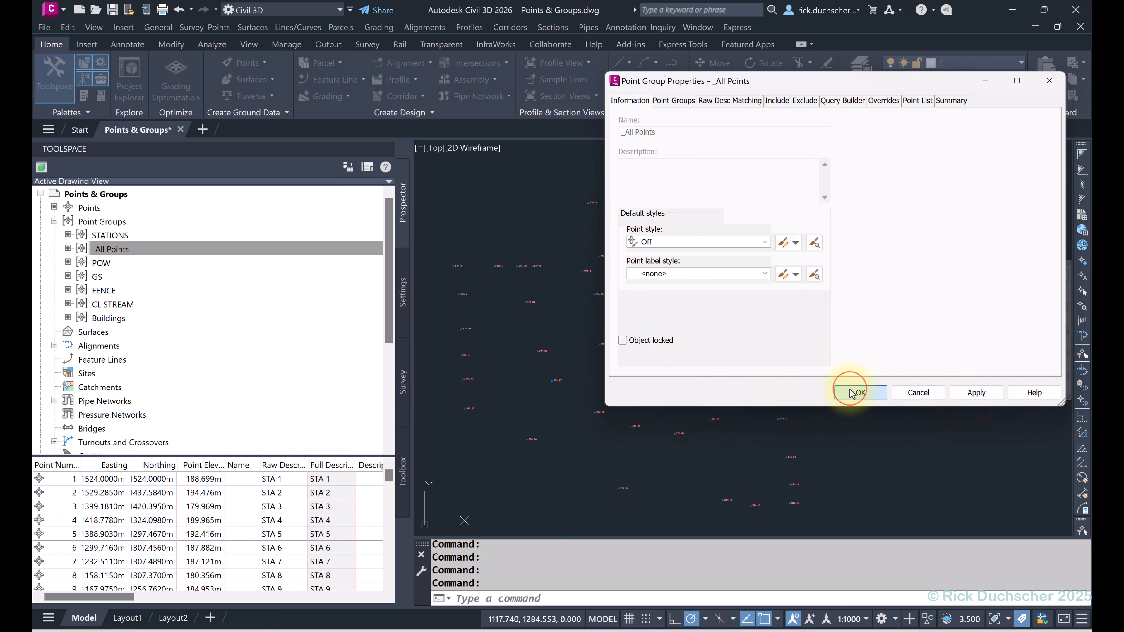
Step: Set the _All Points group's point label style to Off and save
left_click(720, 271)
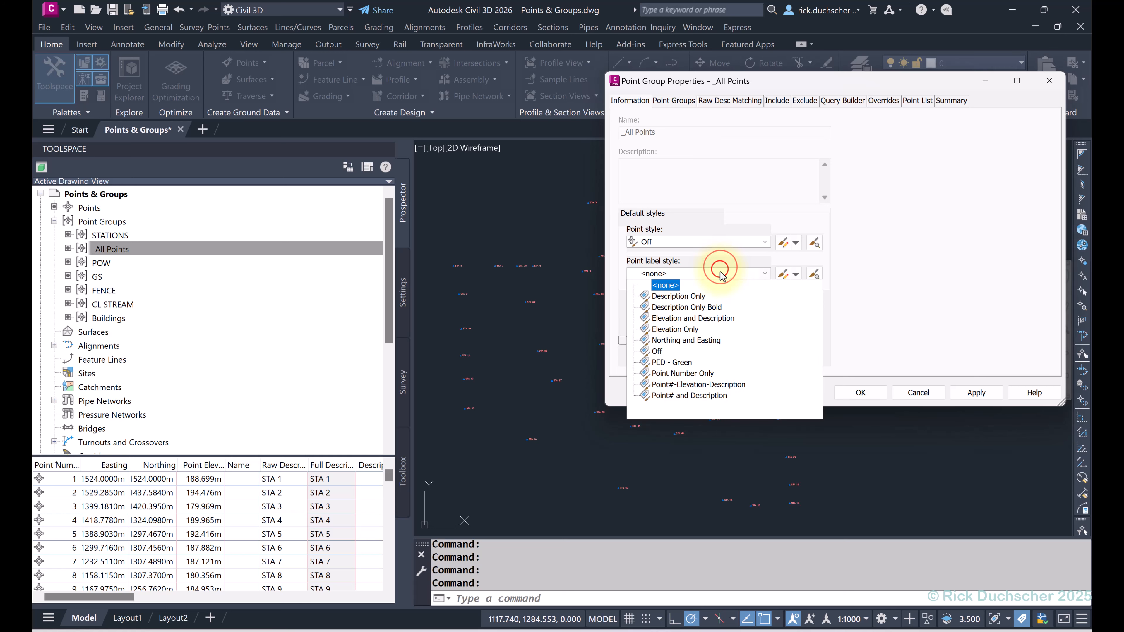
left_click(666, 355)
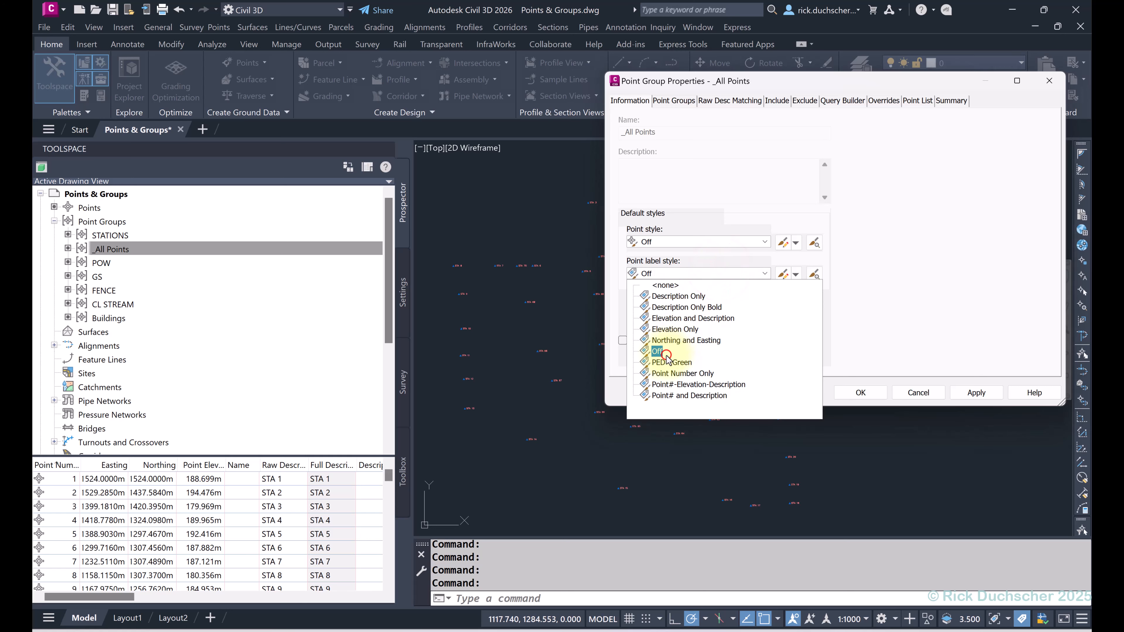
left_click(644, 352)
left_click(854, 392)
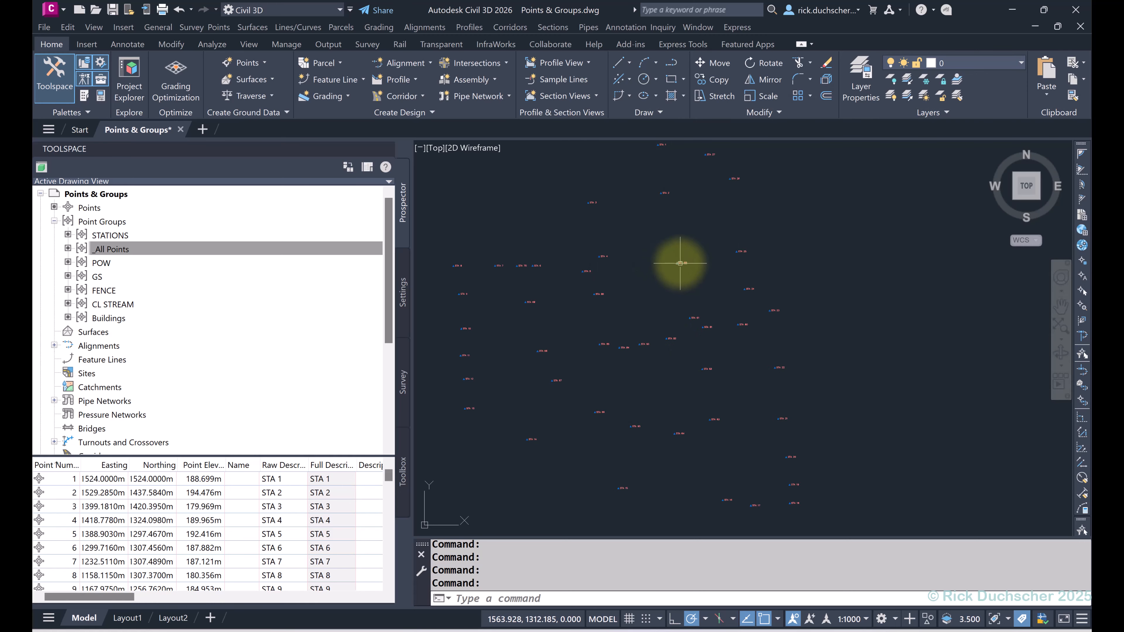
scroll(702, 264, "up", 5)
scroll(686, 261, "up", 7)
scroll(685, 256, "down", 7)
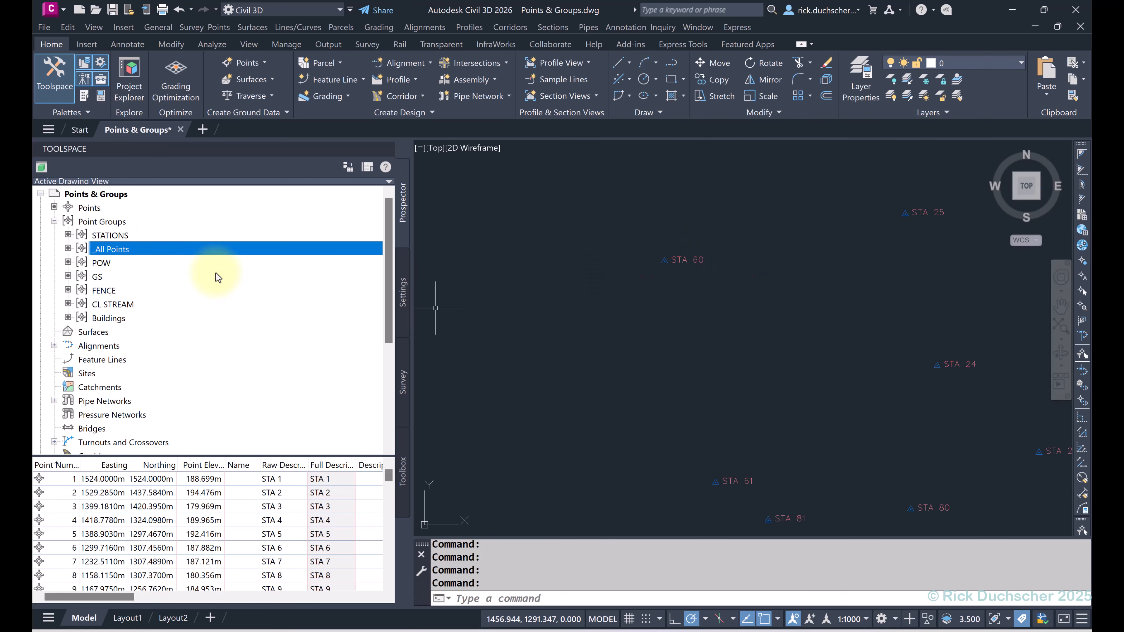
Step: Move FENCE to the top of the point group order, above STATIONS, and accept
right_click(103, 226)
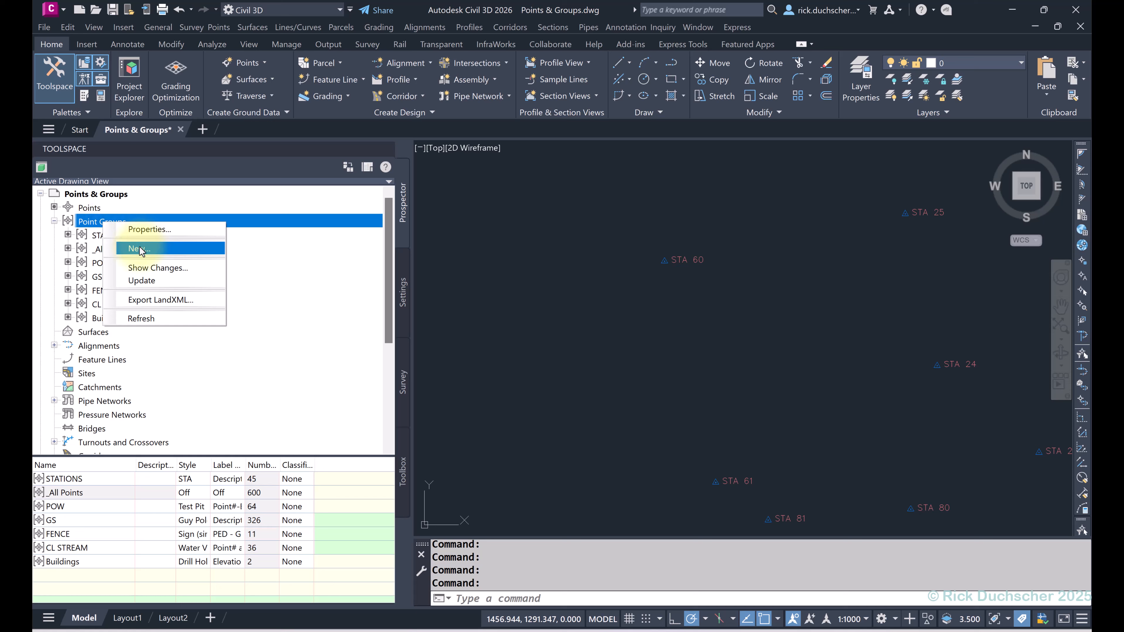
left_click(145, 229)
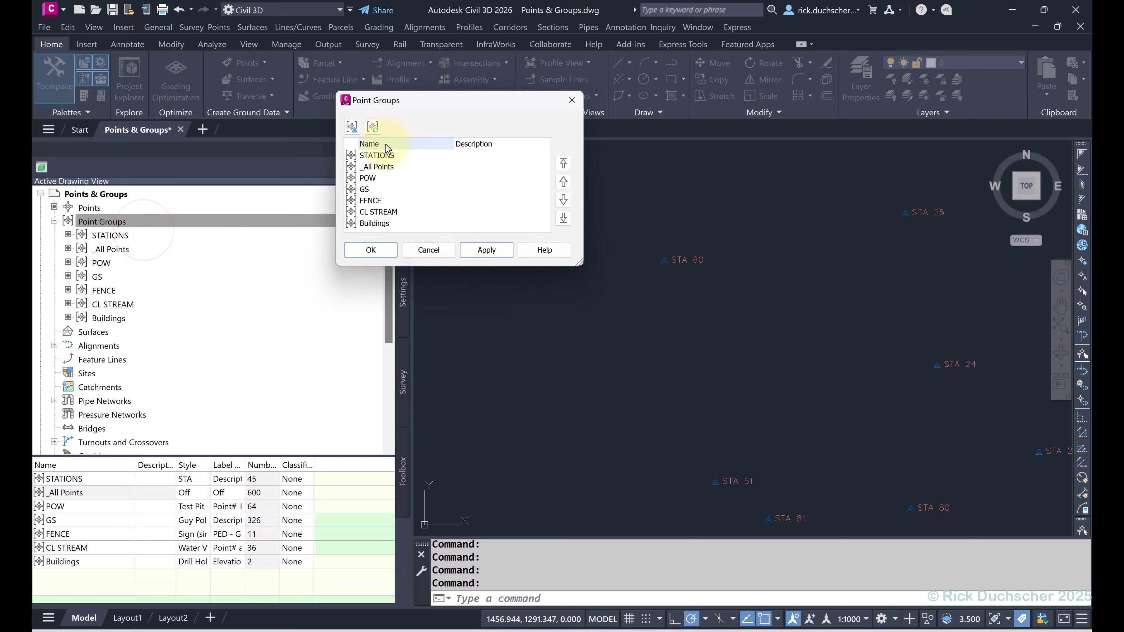
left_click(371, 156)
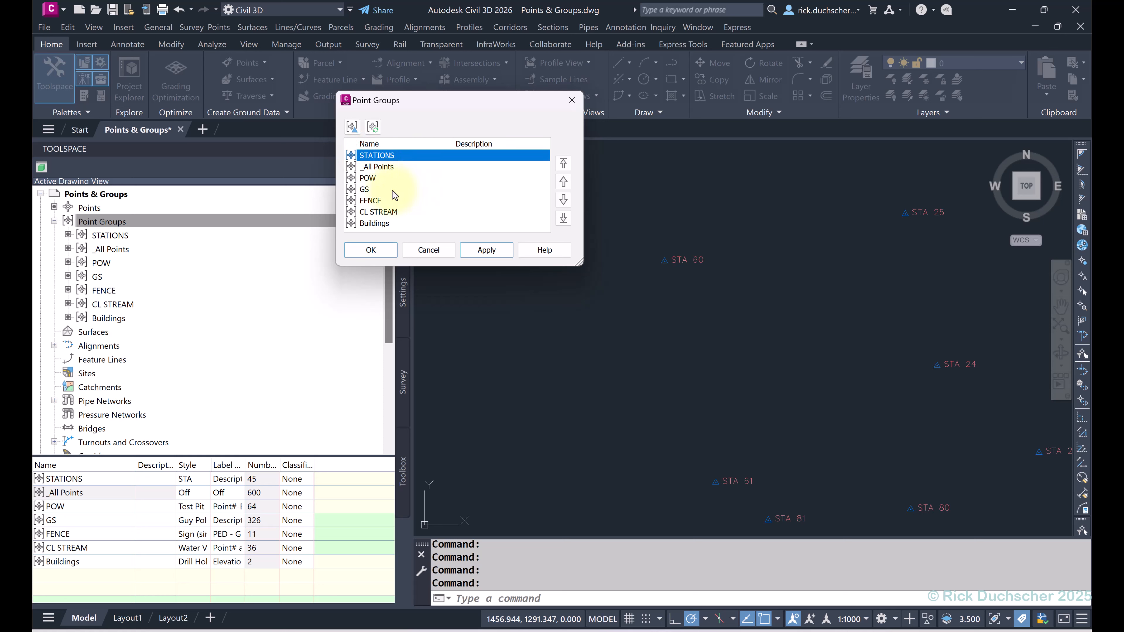
left_click(374, 201)
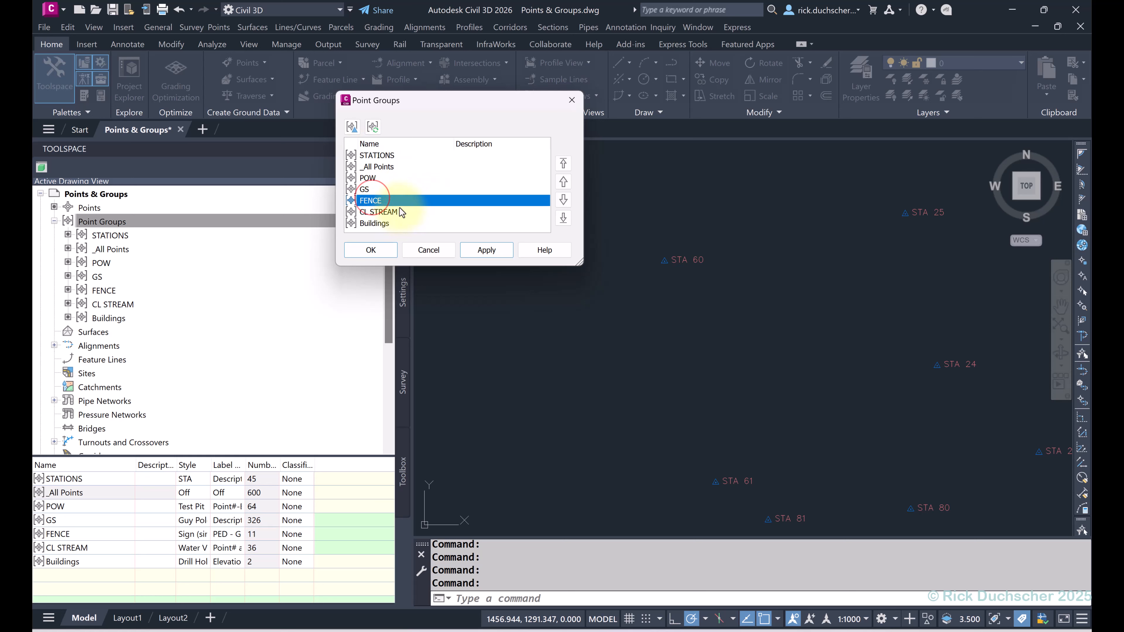
left_click(564, 164)
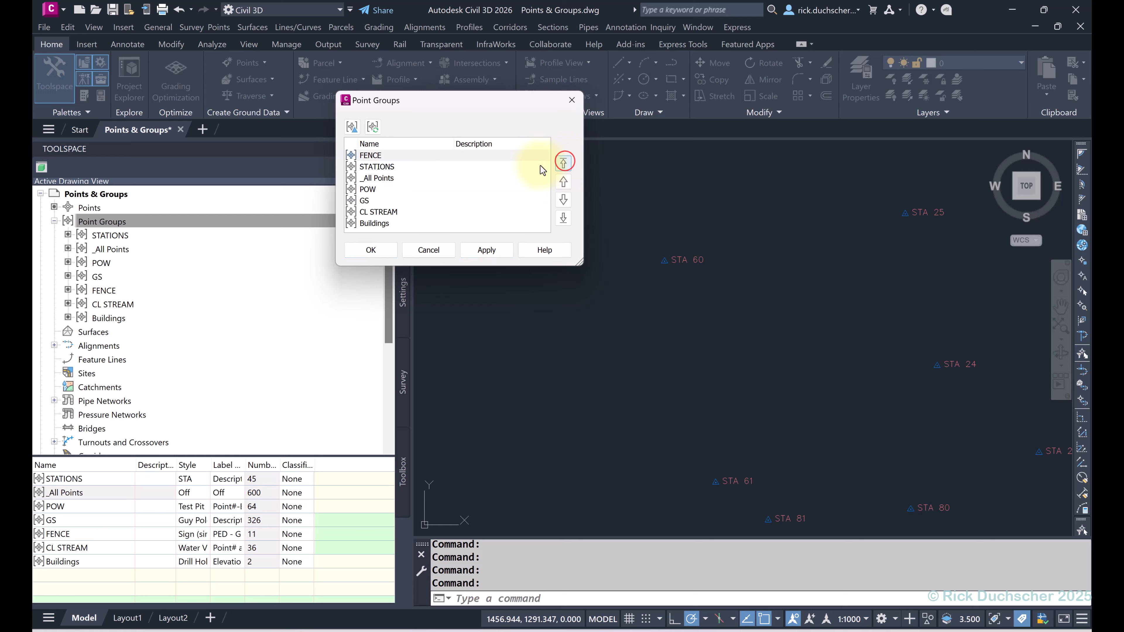
left_click(373, 157)
left_click(373, 168)
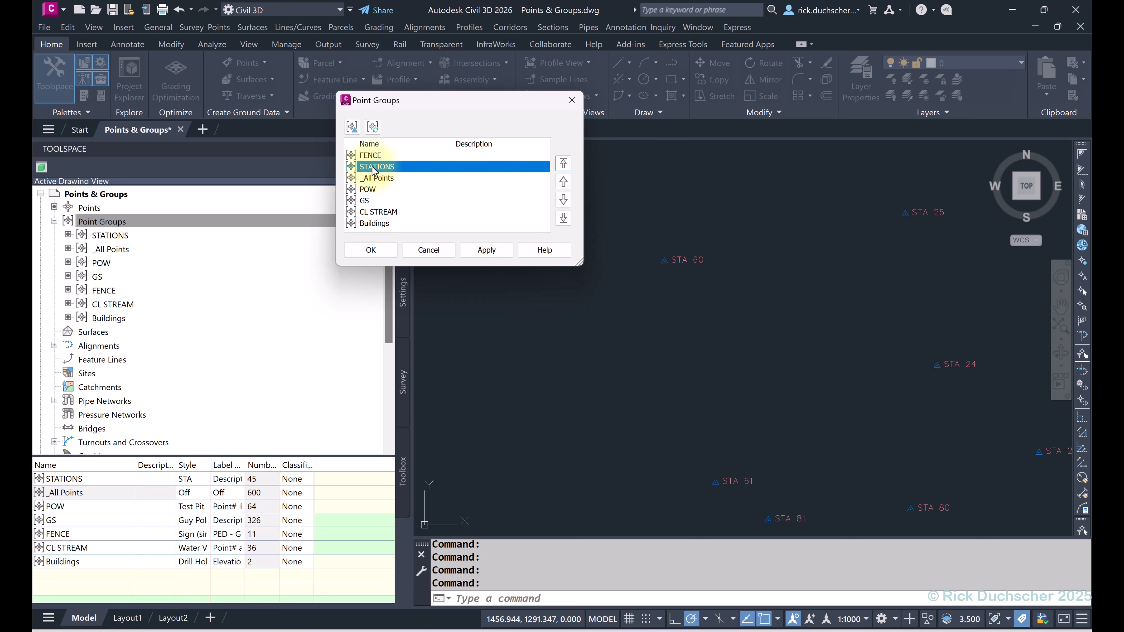
left_click(370, 155)
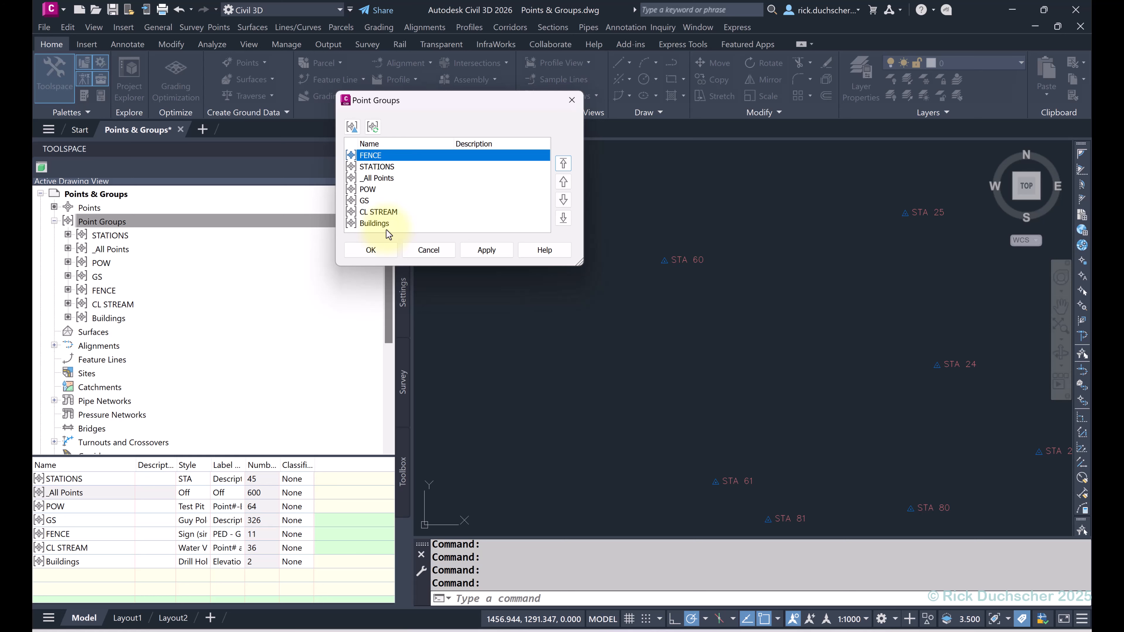
left_click(377, 254)
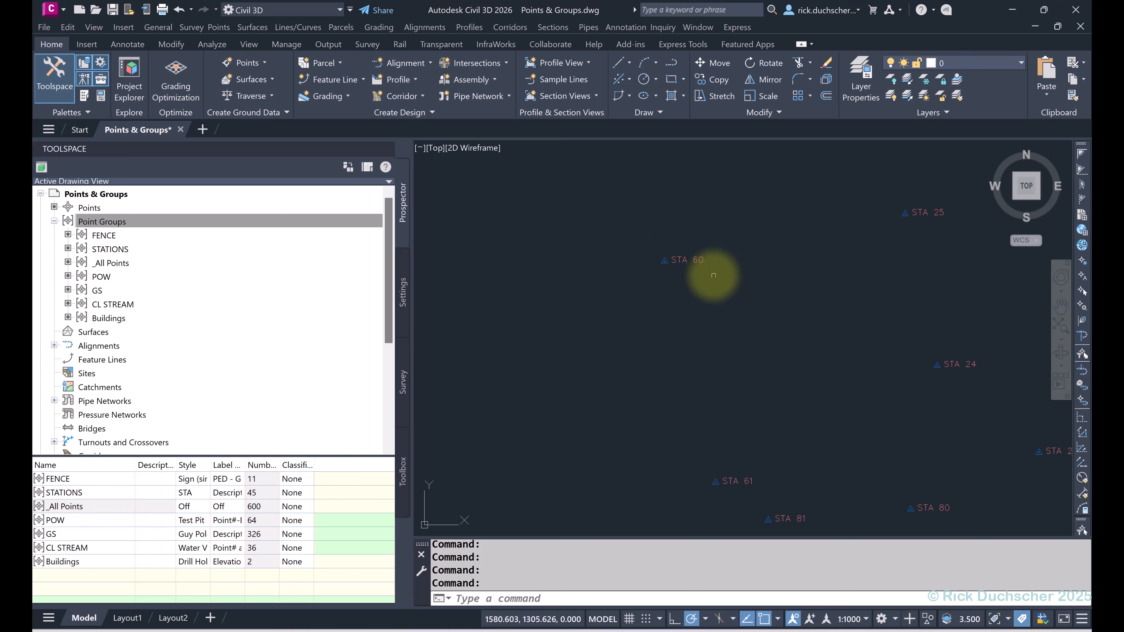
Step: Select the Point Groups collection and bring up its options again
scroll(711, 270, "down", 5)
scroll(674, 191, "up", 8)
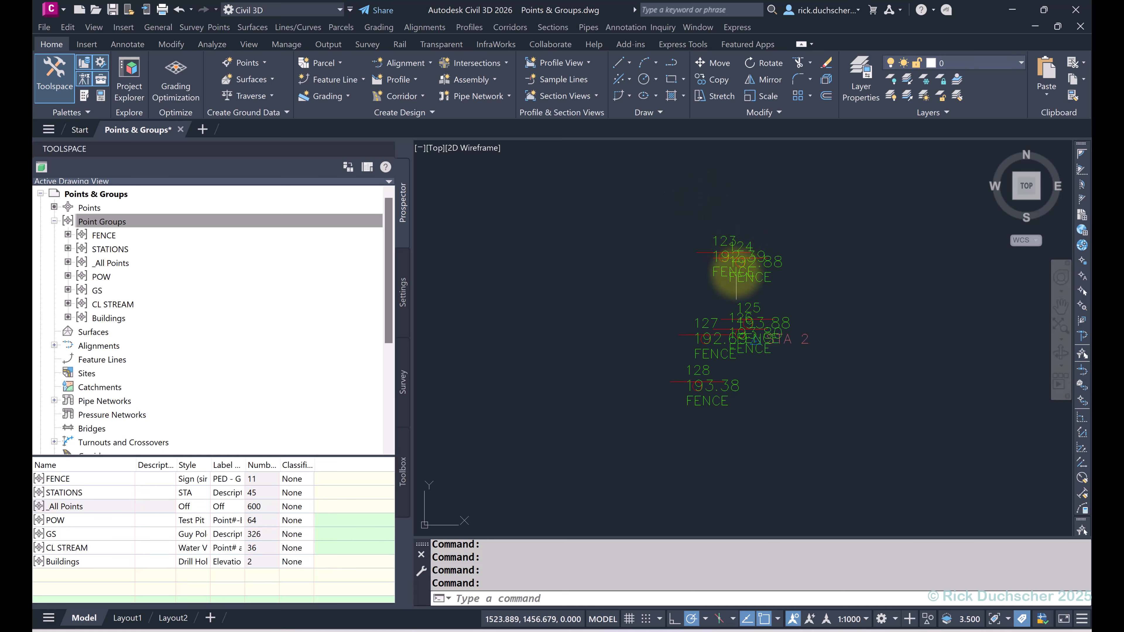
scroll(728, 262, "down", 3)
left_click(102, 221)
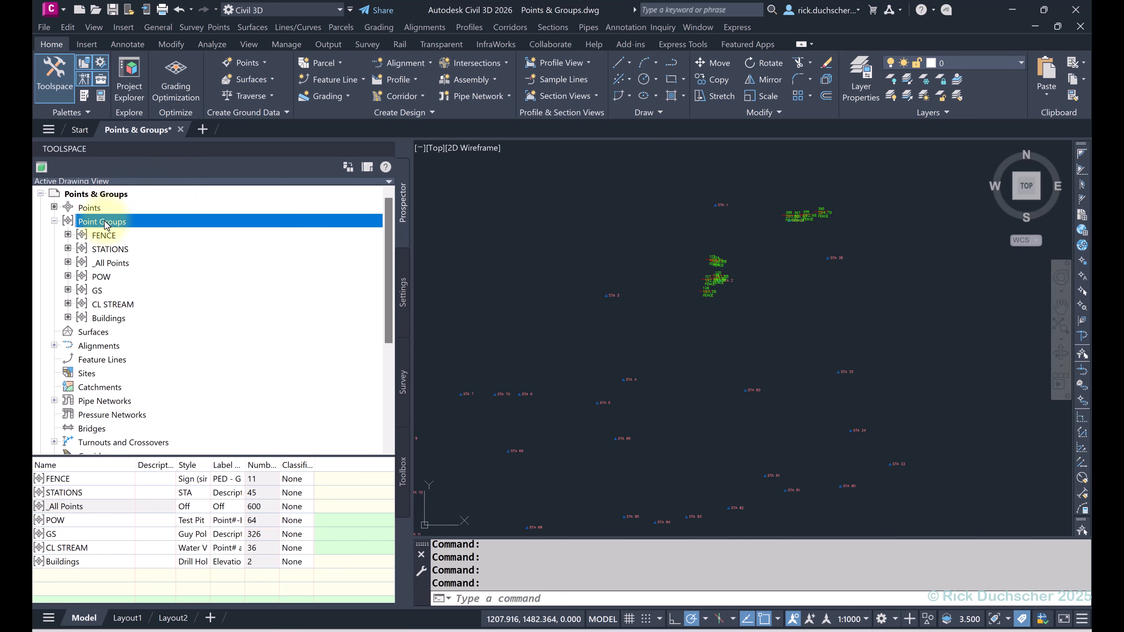
right_click(103, 221)
Step: Check the order: FENCE, STATIONS, _All Points, POW, GS, CL STREAM, Buildings
left_click(144, 231)
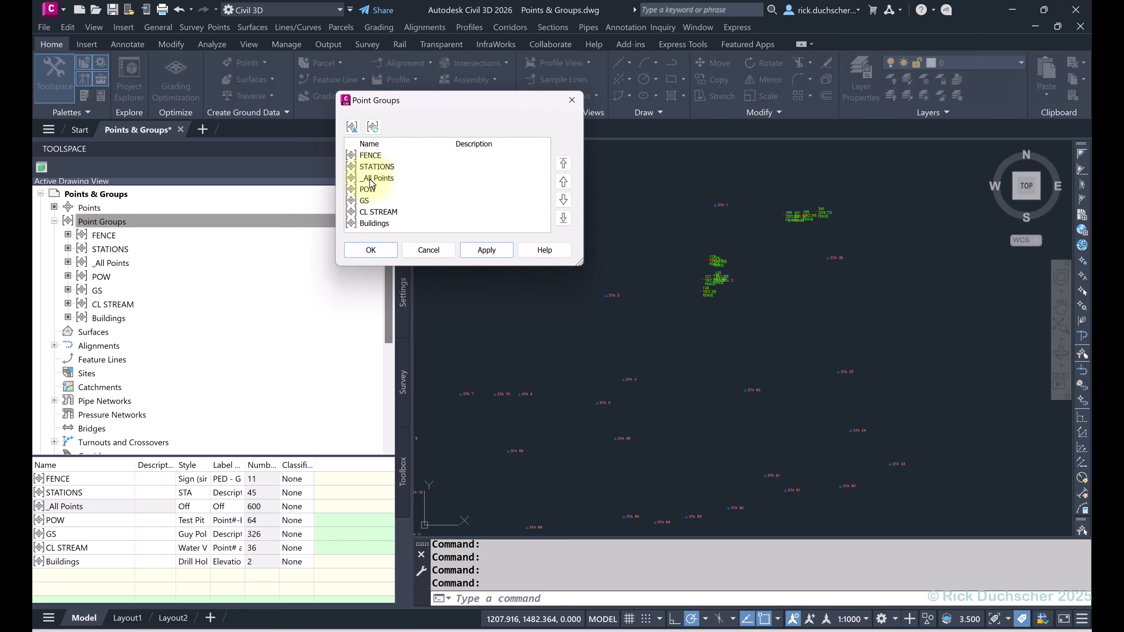
left_click(367, 156)
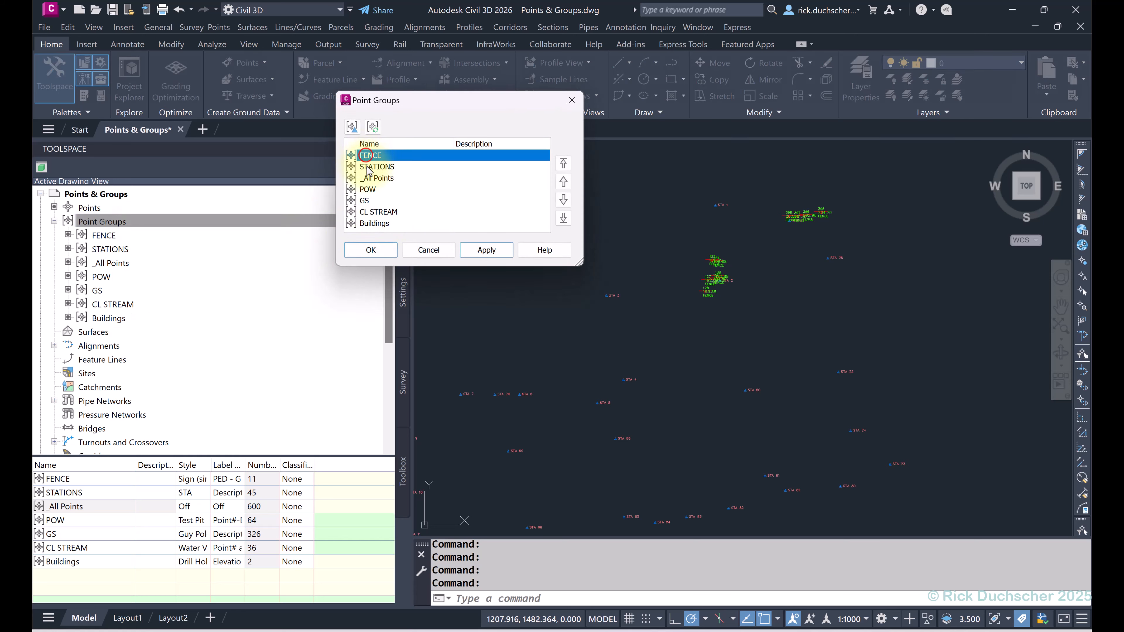
left_click(369, 167)
left_click(368, 180)
left_click(366, 188)
left_click(365, 200)
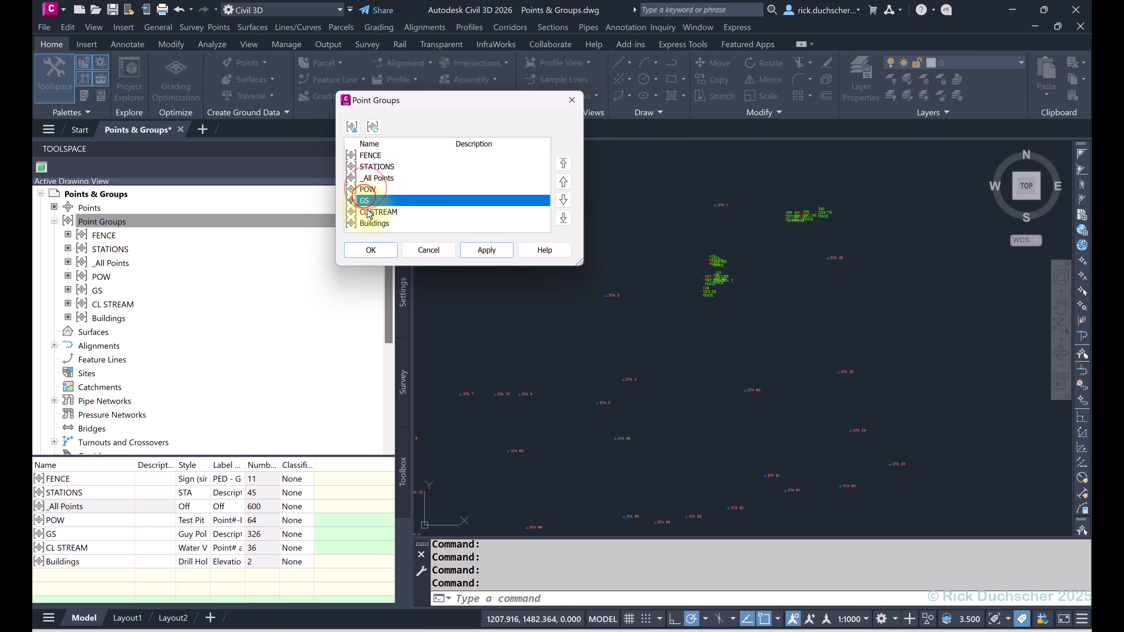
left_click(369, 211)
left_click(374, 223)
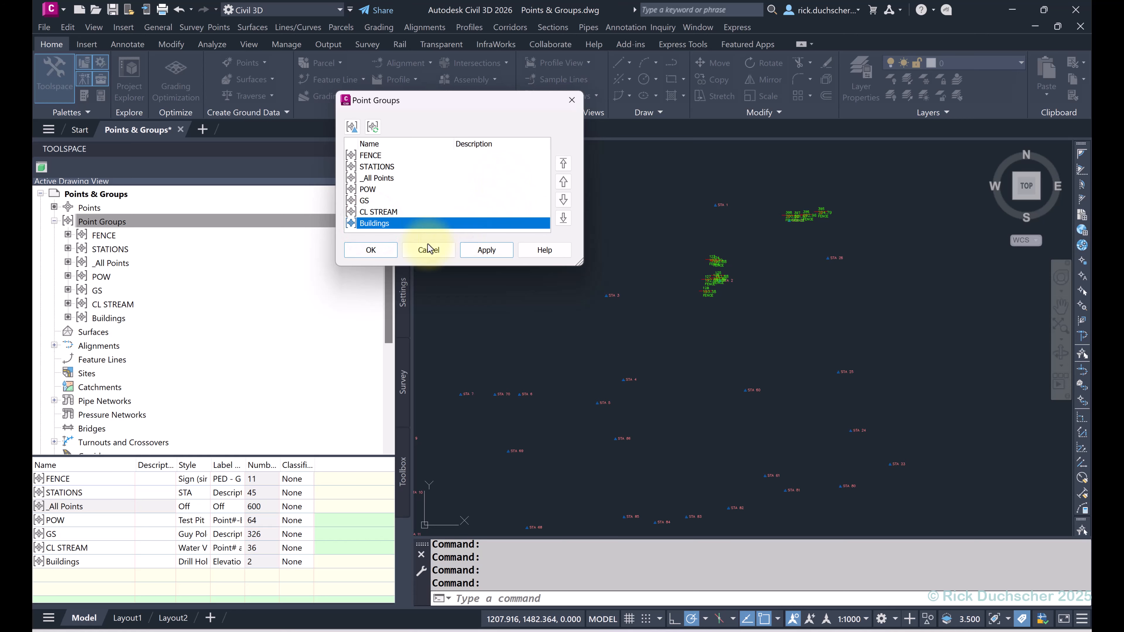